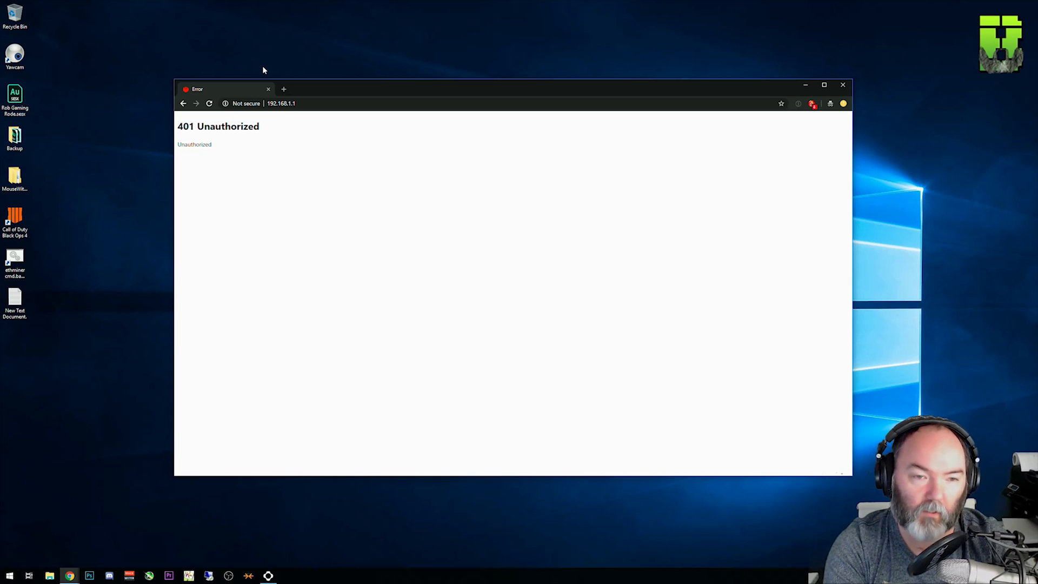
# Step: Open Command Prompt and run ipconfig to list the PC's network configuration
pyautogui.press('super')
pyautogui.write('cmd')
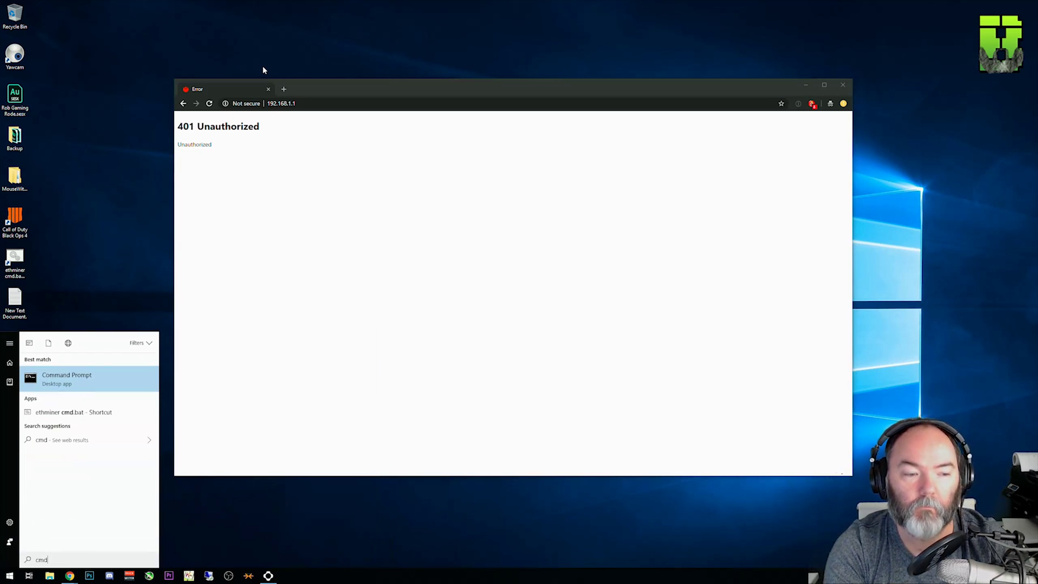
pyautogui.press('Return')
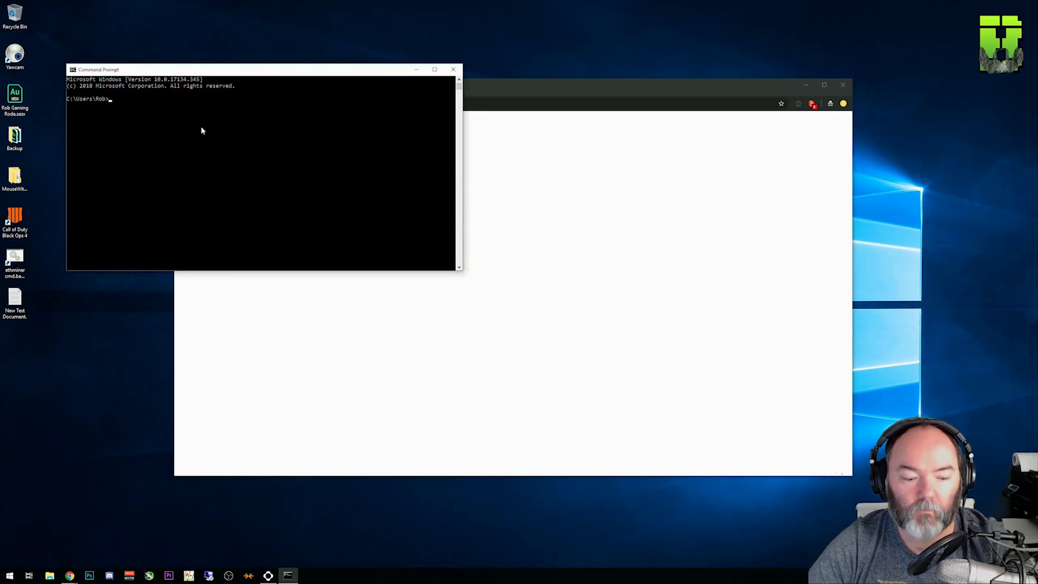
pyautogui.write('ipconfig')
pyautogui.press('Return')
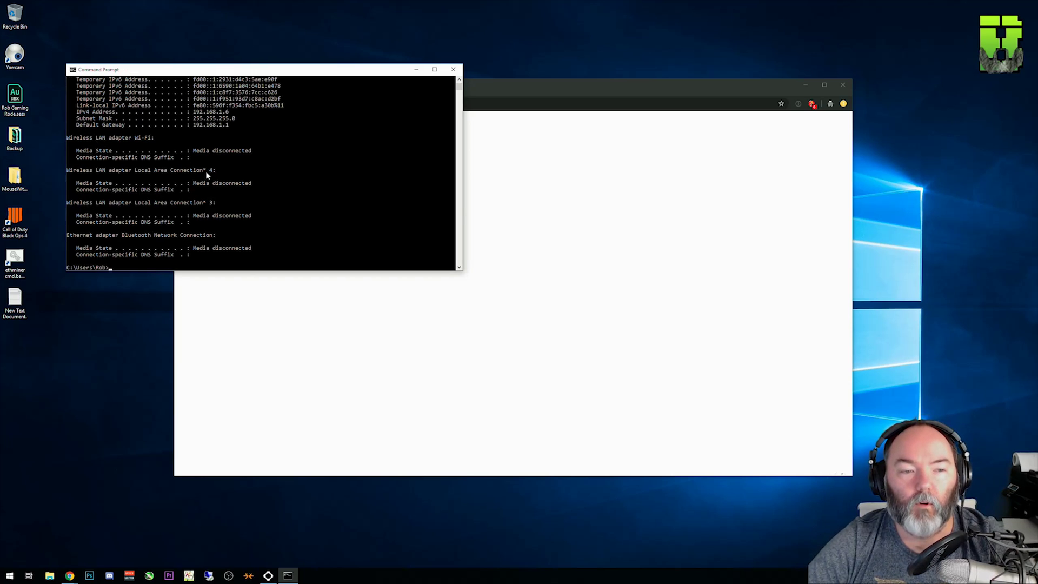
# Step: Examine the IPv4 address and default gateway of the Ethernet adapter in the ipconfig output
pyautogui.scroll(4, 204, 176)
pyautogui.moveTo(76, 187); pyautogui.dragTo(115, 190)
pyautogui.moveTo(193, 189); pyautogui.dragTo(229, 191)
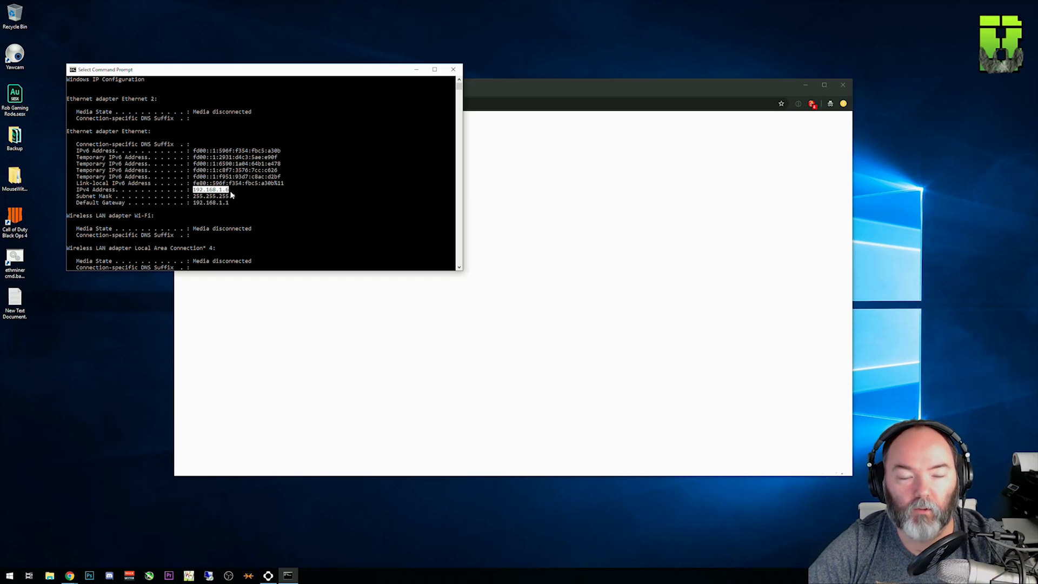
pyautogui.moveTo(76, 202); pyautogui.dragTo(231, 202)
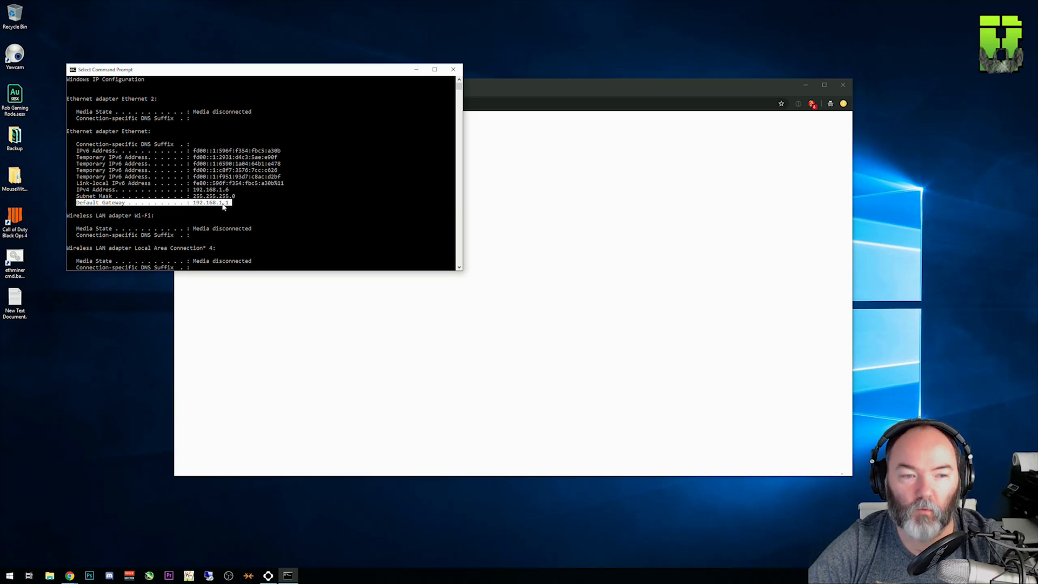
pyautogui.click(208, 204)
pyautogui.moveTo(78, 203); pyautogui.dragTo(124, 206)
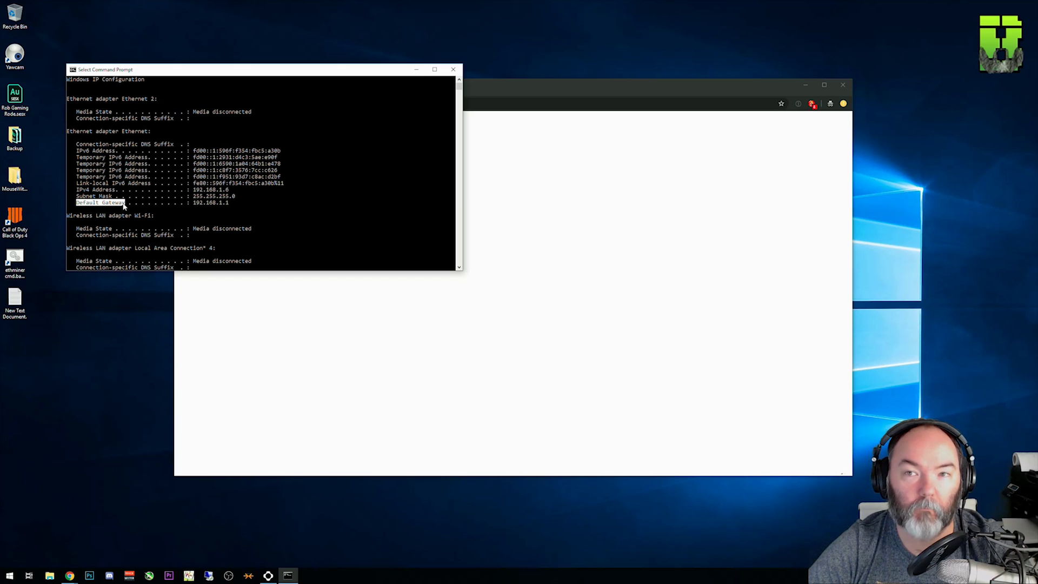
pyautogui.scroll(1, 177, 199)
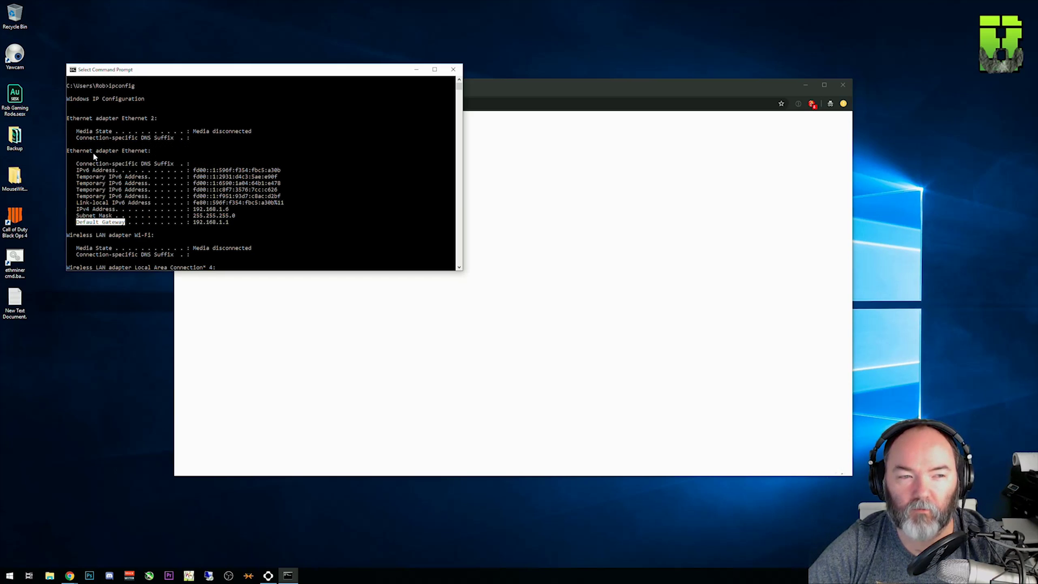
pyautogui.moveTo(68, 151); pyautogui.dragTo(148, 155)
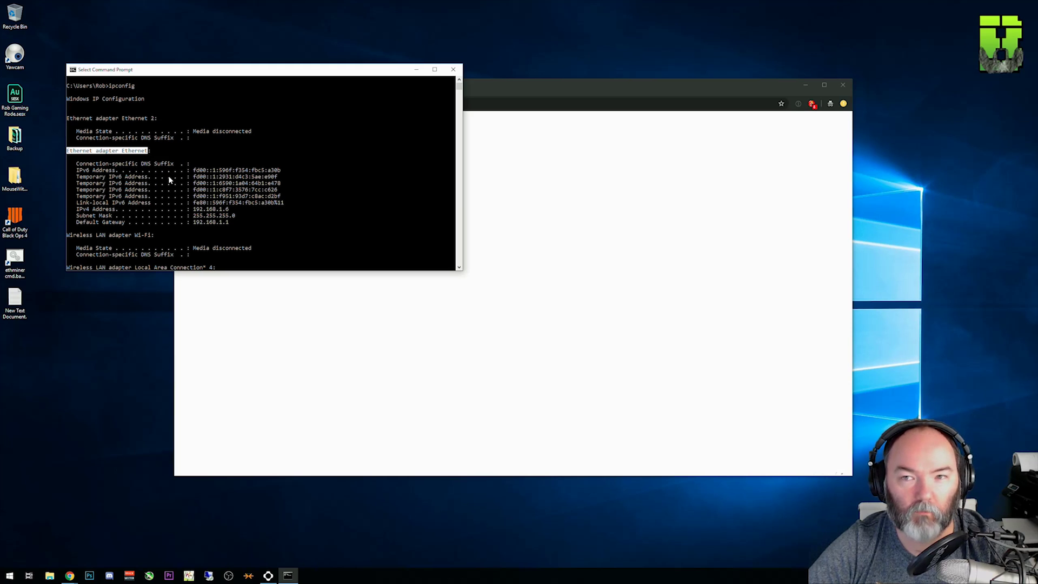
# Step: Switch to the browser and load the router's admin page at 192.168.1.1
pyautogui.click(318, 103)
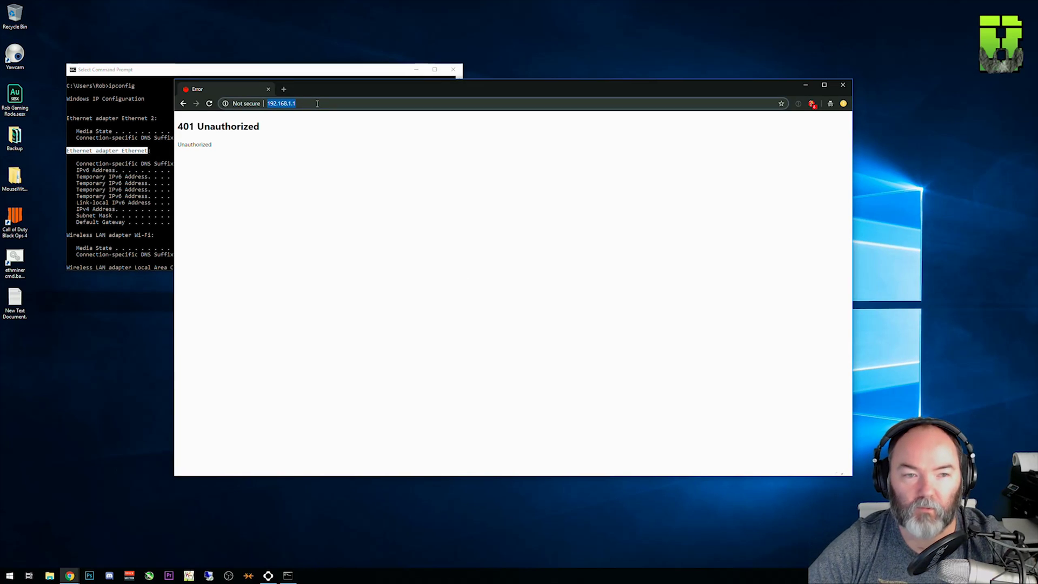
pyautogui.press('Return')
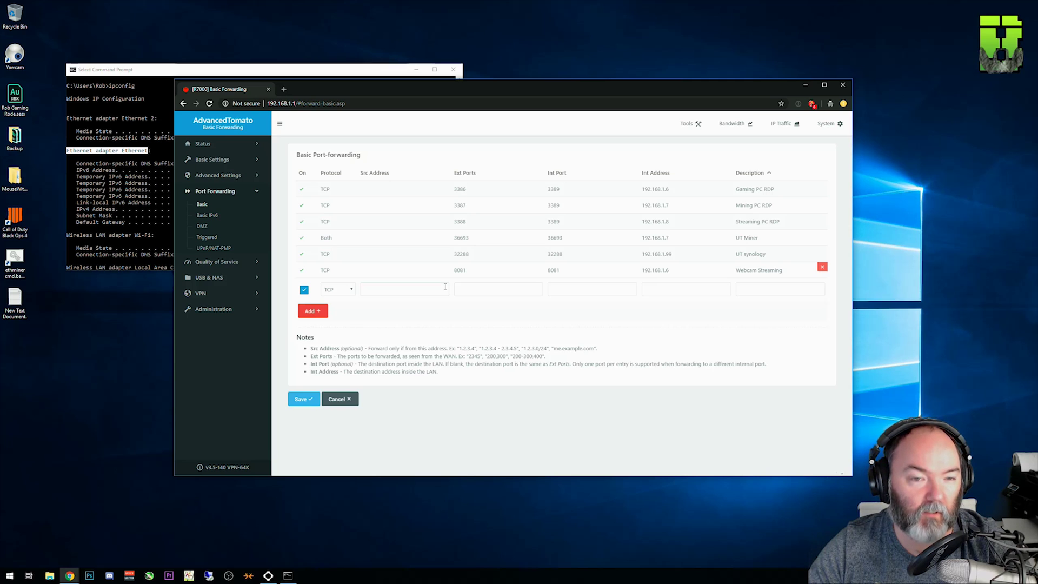
pyautogui.click(391, 290)
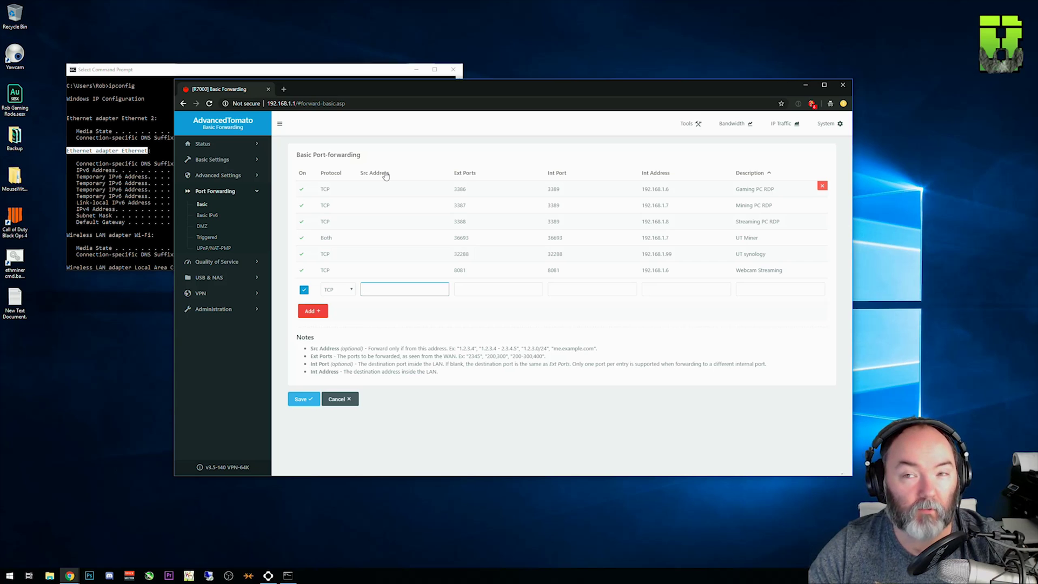
pyautogui.click(343, 292)
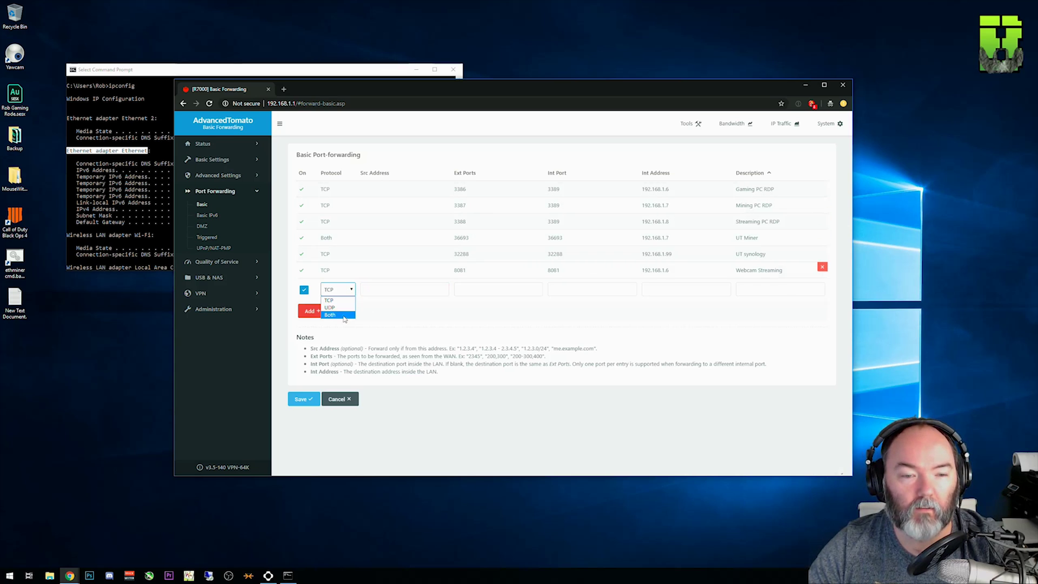
pyautogui.press('Escape')
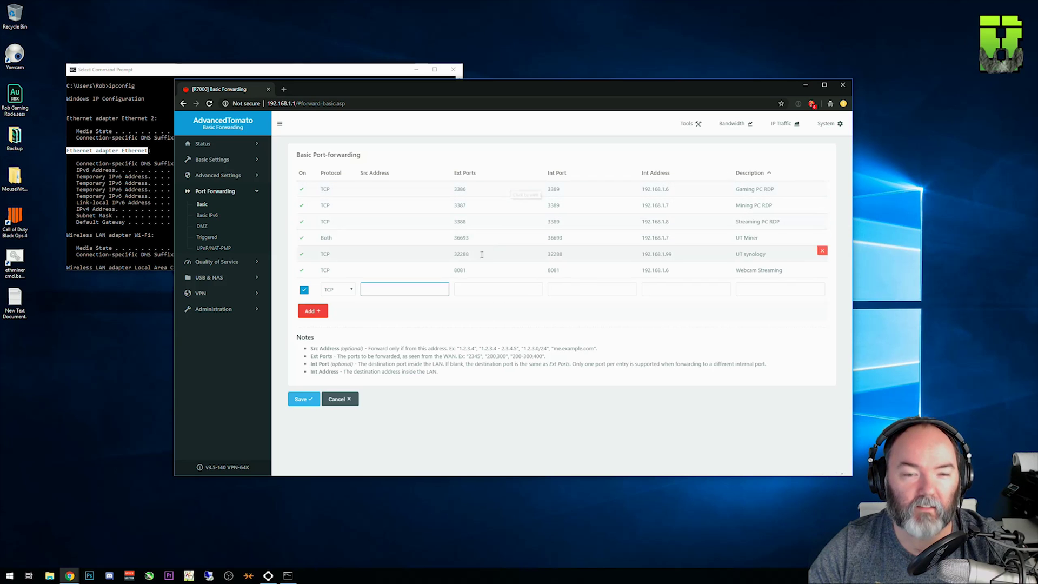
# Step: Add a TCP port-forwarding rule with external and internal port 3074, internal address 192.168.1.6 and description BO1
pyautogui.click(462, 289)
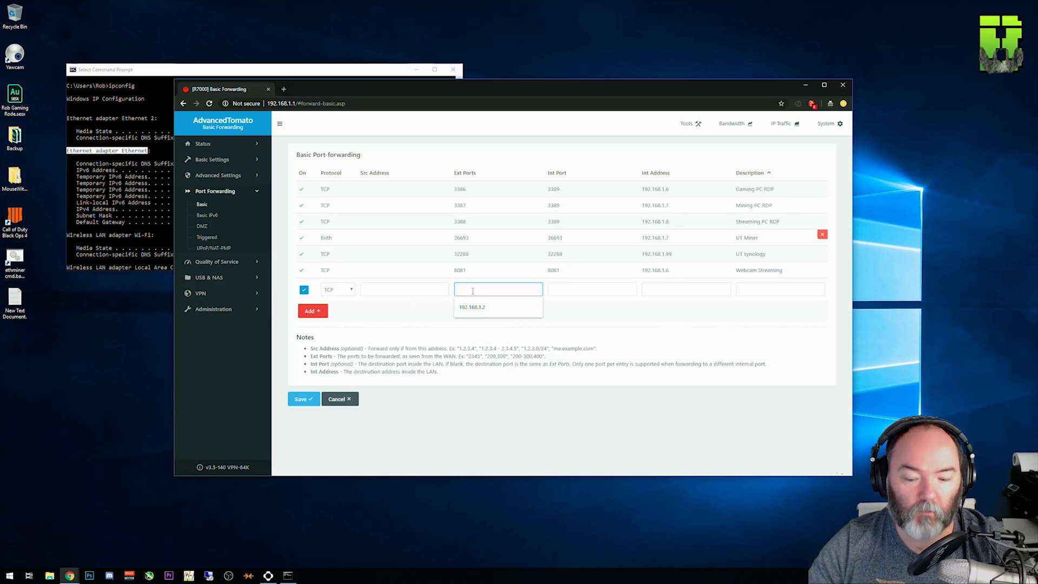
pyautogui.write('3074')
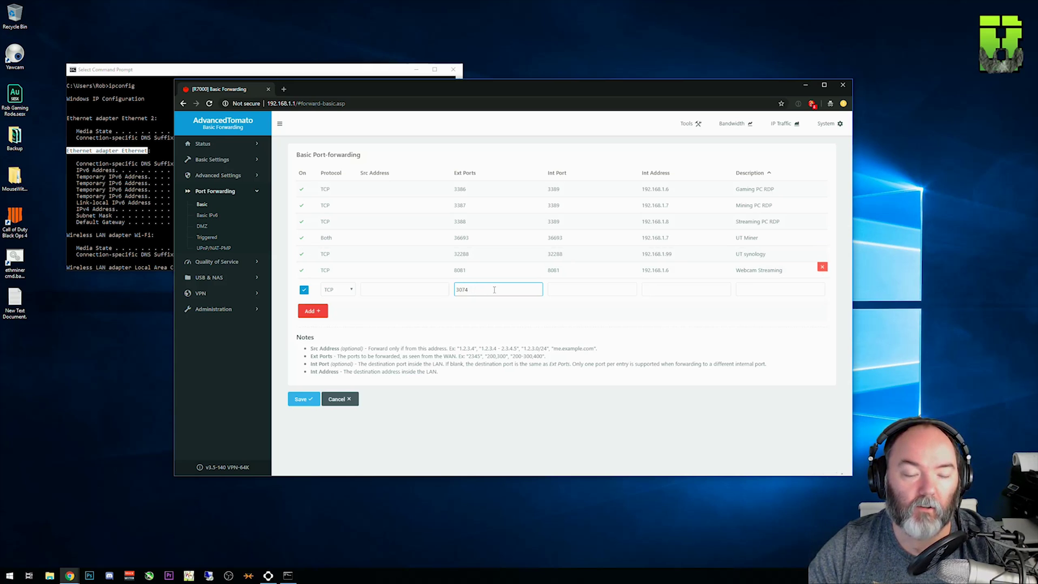
pyautogui.click(549, 288)
pyautogui.write('3074')
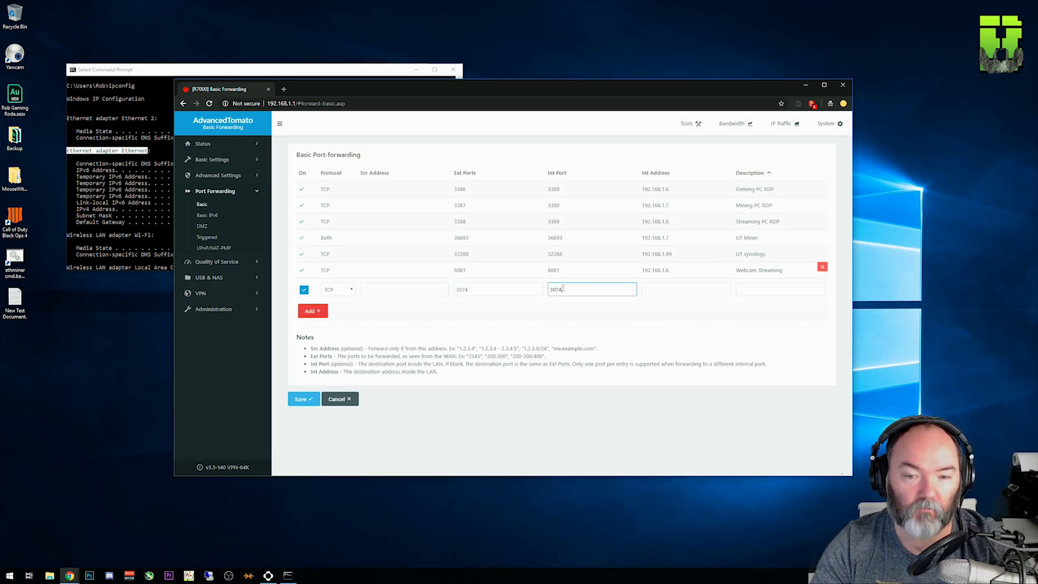
pyautogui.click(666, 292)
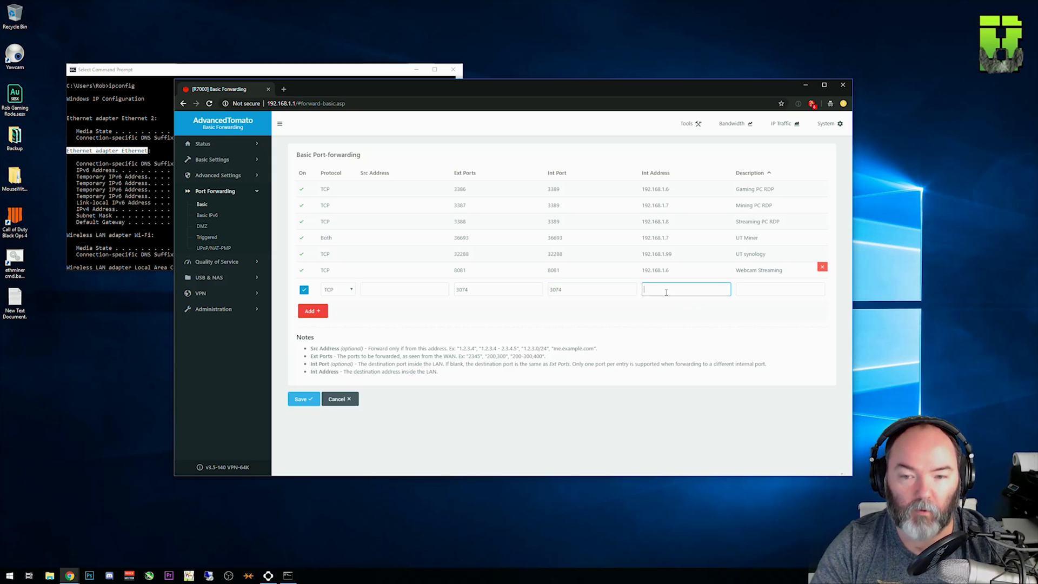
pyautogui.write('192.168.1.6')
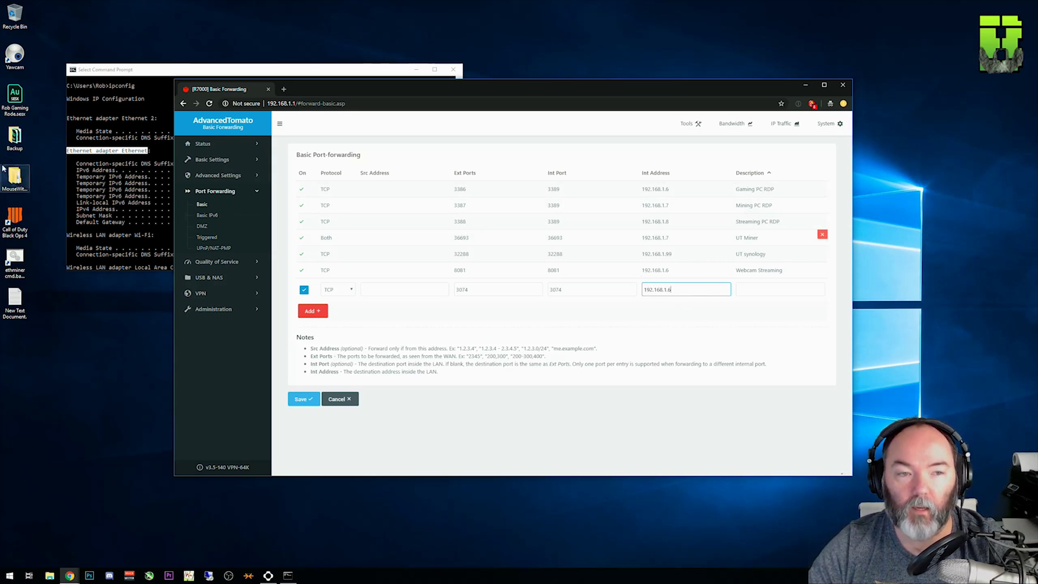
pyautogui.click(761, 289)
pyautogui.write('BO1')
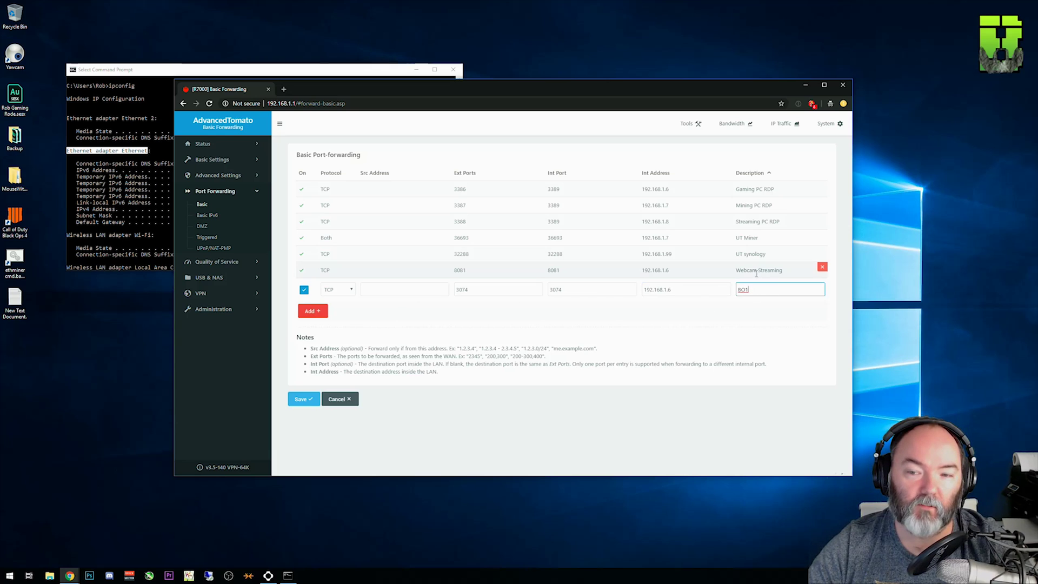
pyautogui.click(313, 311)
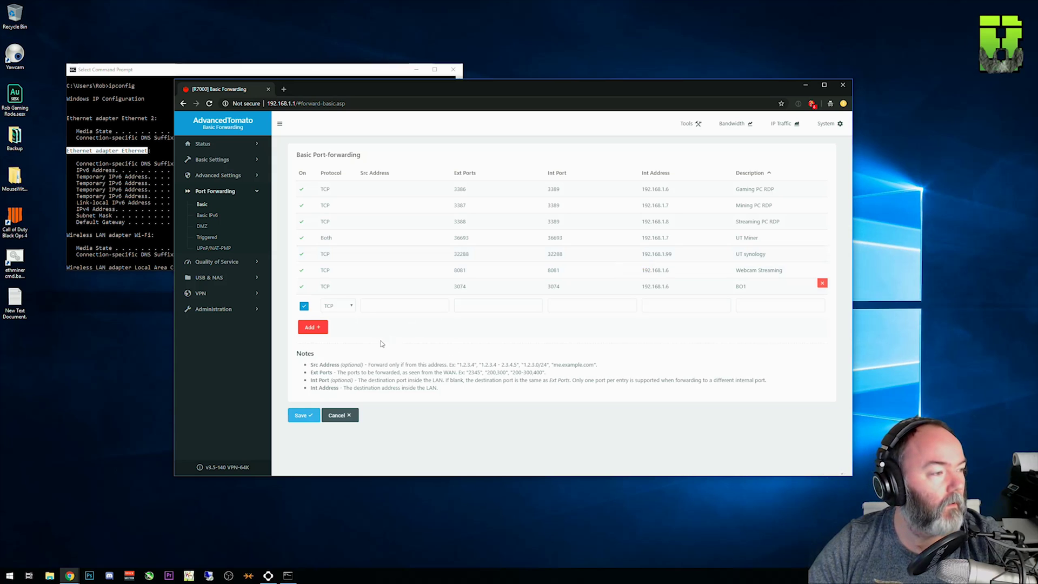
pyautogui.click(474, 306)
pyautogui.write('27014-27050')
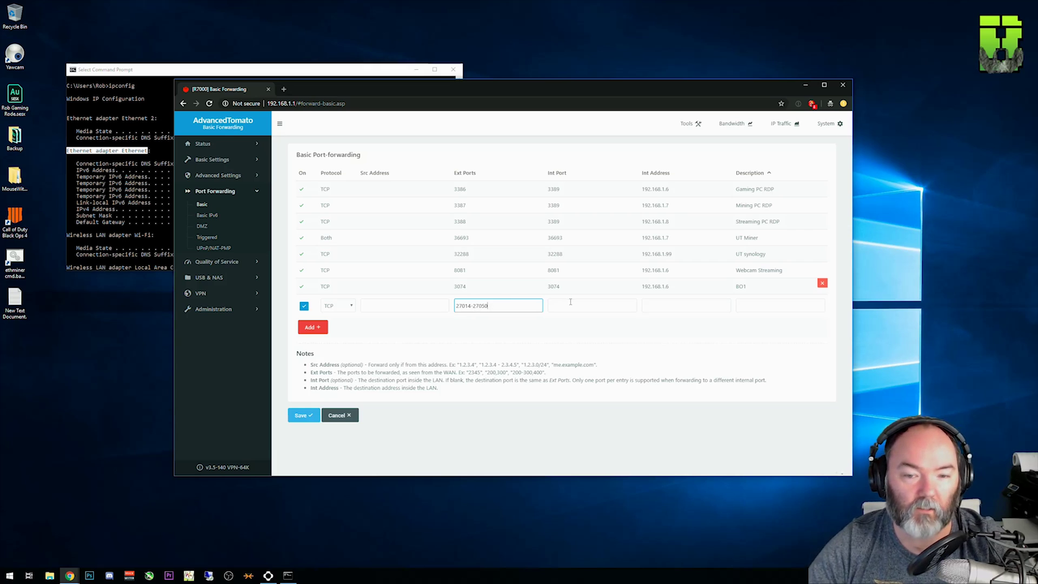
pyautogui.click(572, 316)
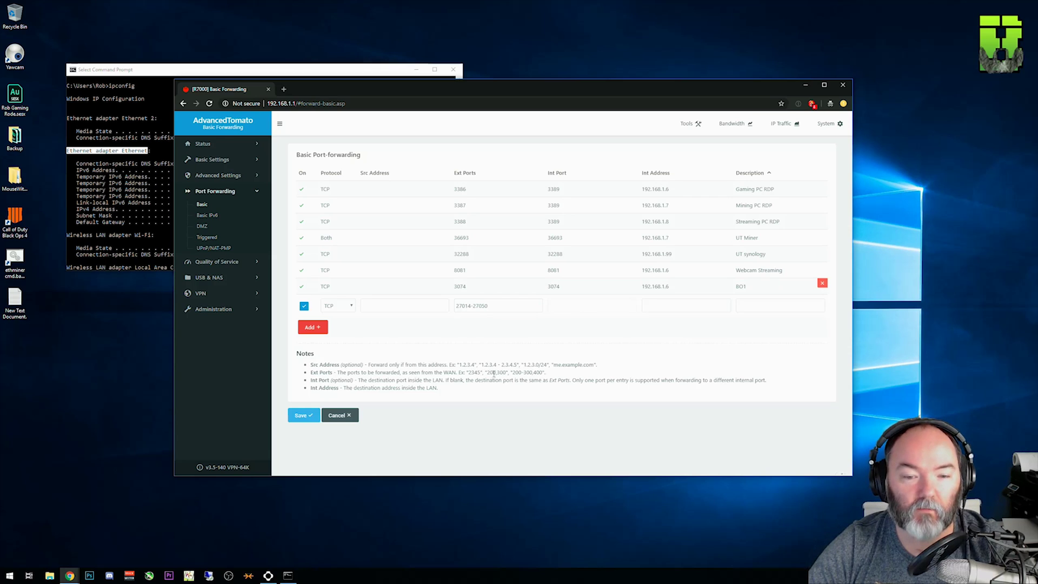
pyautogui.moveTo(511, 372); pyautogui.dragTo(533, 372)
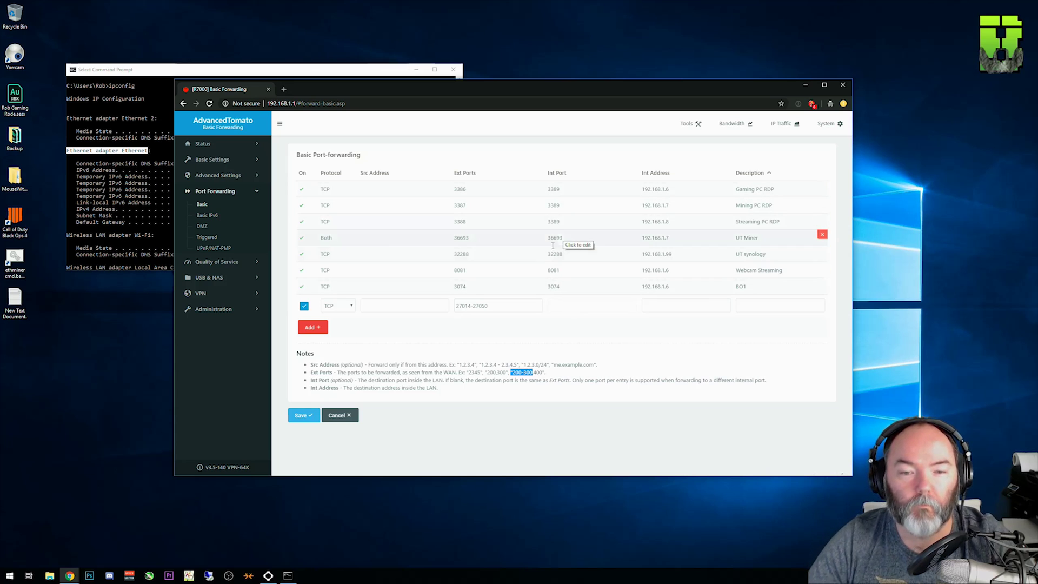
pyautogui.click(483, 307)
pyautogui.moveTo(471, 306); pyautogui.dragTo(456, 306)
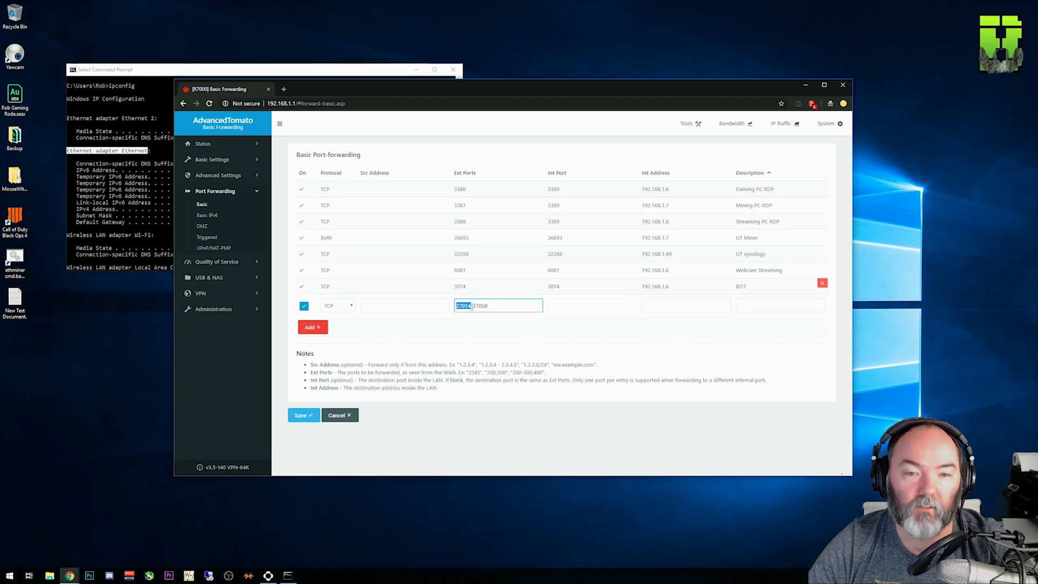
pyautogui.click(478, 306)
pyautogui.moveTo(473, 305); pyautogui.dragTo(493, 312)
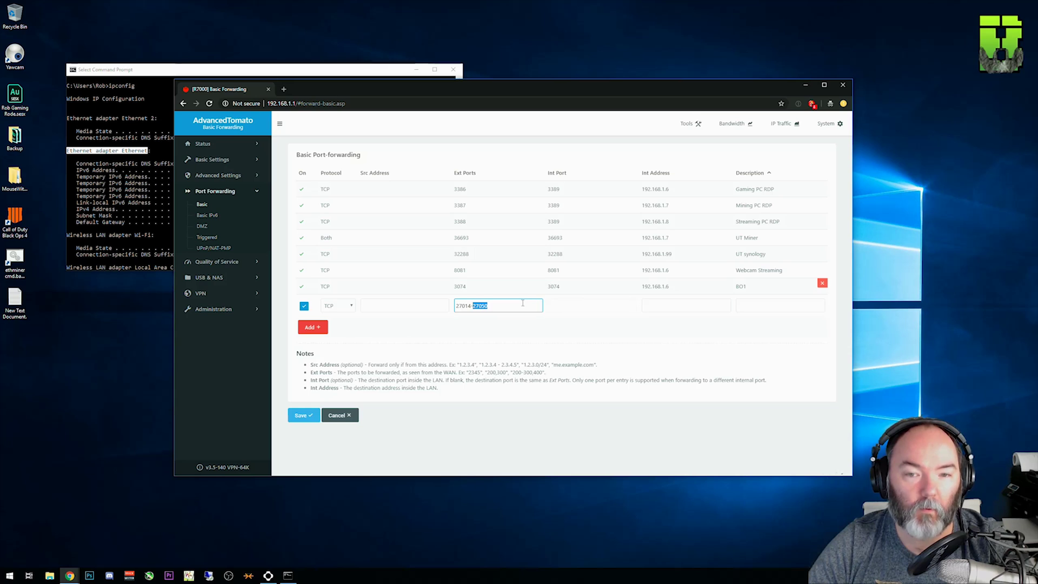
# Step: Set the new rule's internal address to 192.168.1.6 and its description to BO2, and add it to the list
pyautogui.click(693, 307)
pyautogui.write('192.168.1.6')
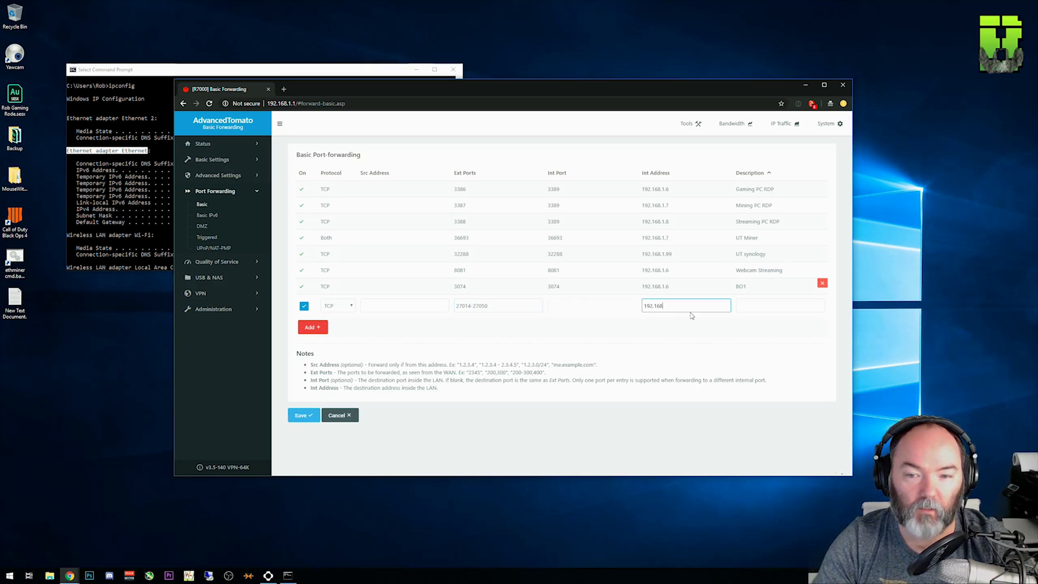
pyautogui.click(751, 305)
pyautogui.write('BO2')
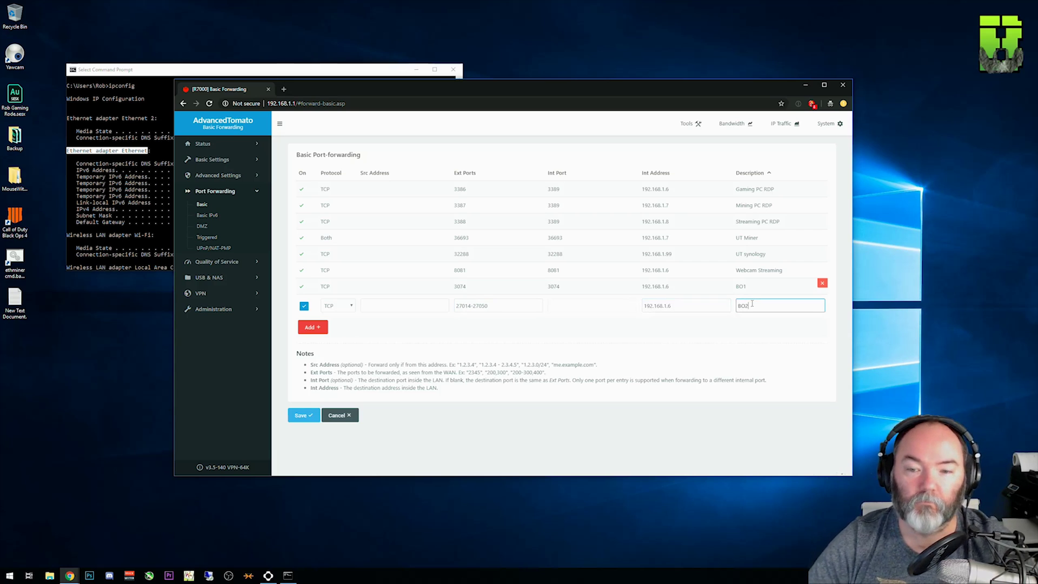
pyautogui.click(313, 327)
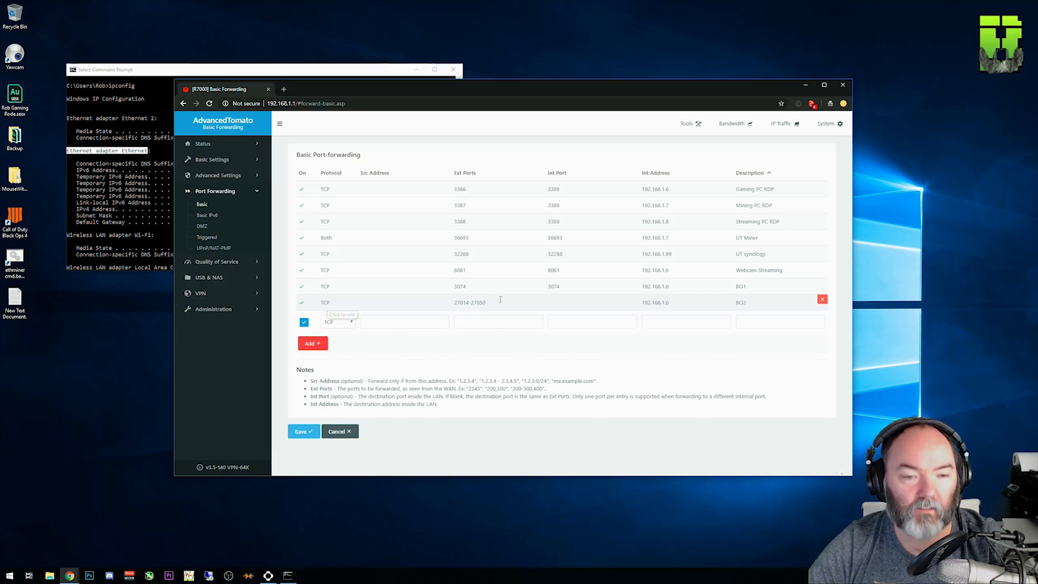
# Step: Start a new UDP forwarding rule with external port 3478 and internal port 3478
pyautogui.click(344, 322)
pyautogui.press('Down')
pyautogui.press('Tab')
pyautogui.click(481, 323)
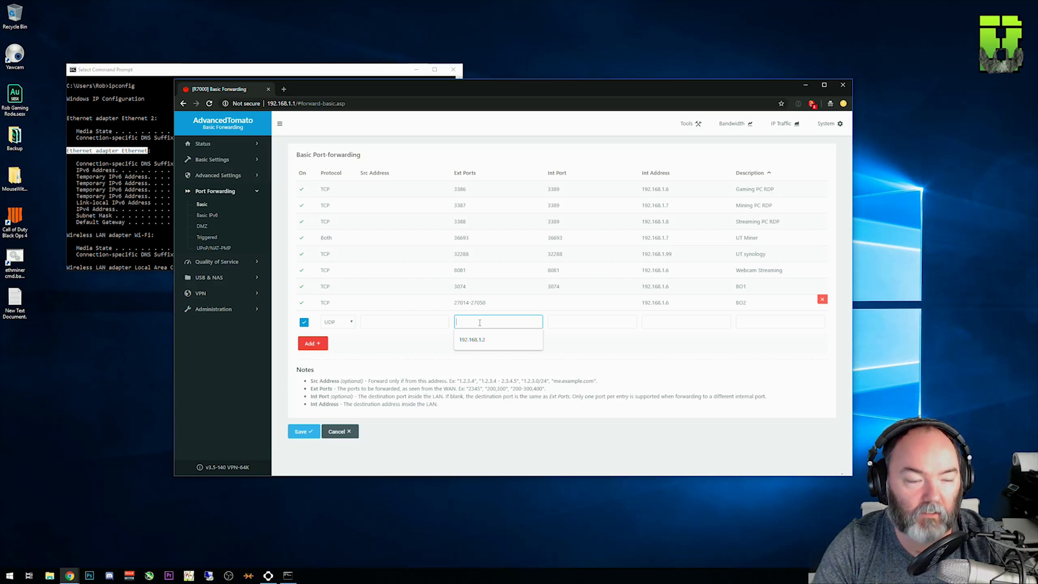
pyautogui.write('3478')
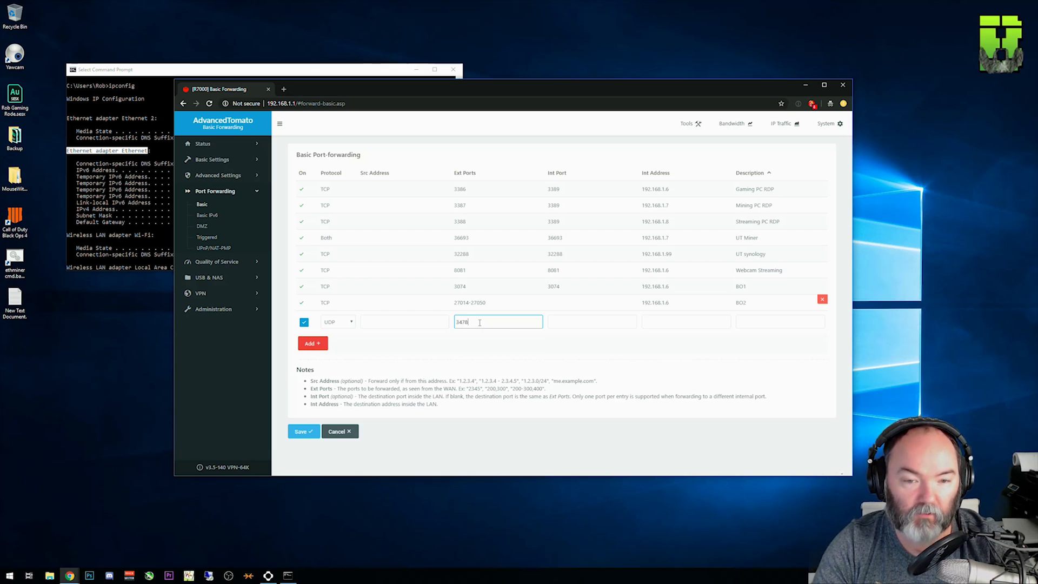
pyautogui.press('Tab')
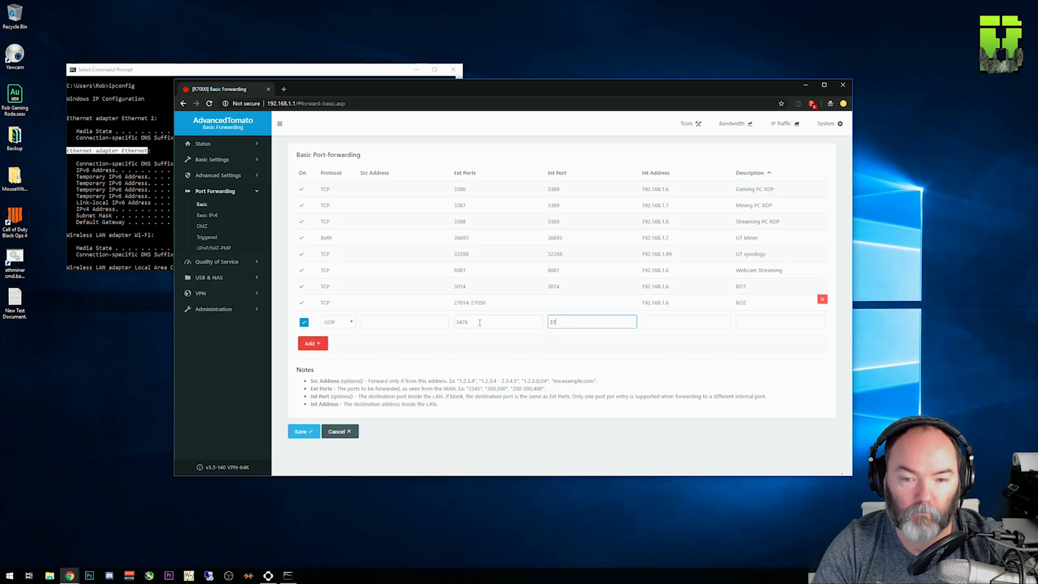
pyautogui.write('3478')
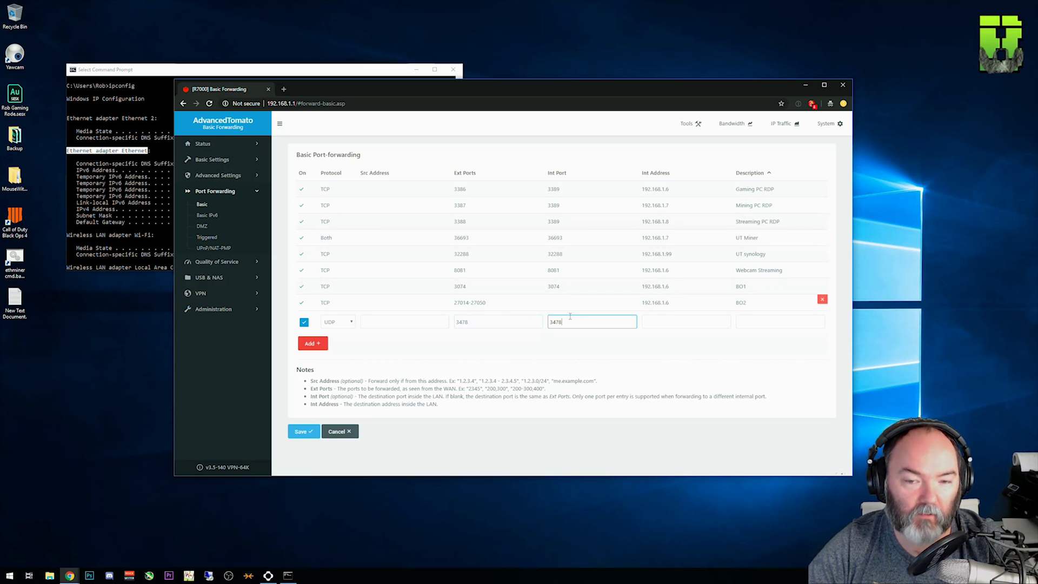
# Step: Set the port 3478 rule's internal address to 192.168.1.6 and its description to BO3, and add it to the list
pyautogui.click(670, 322)
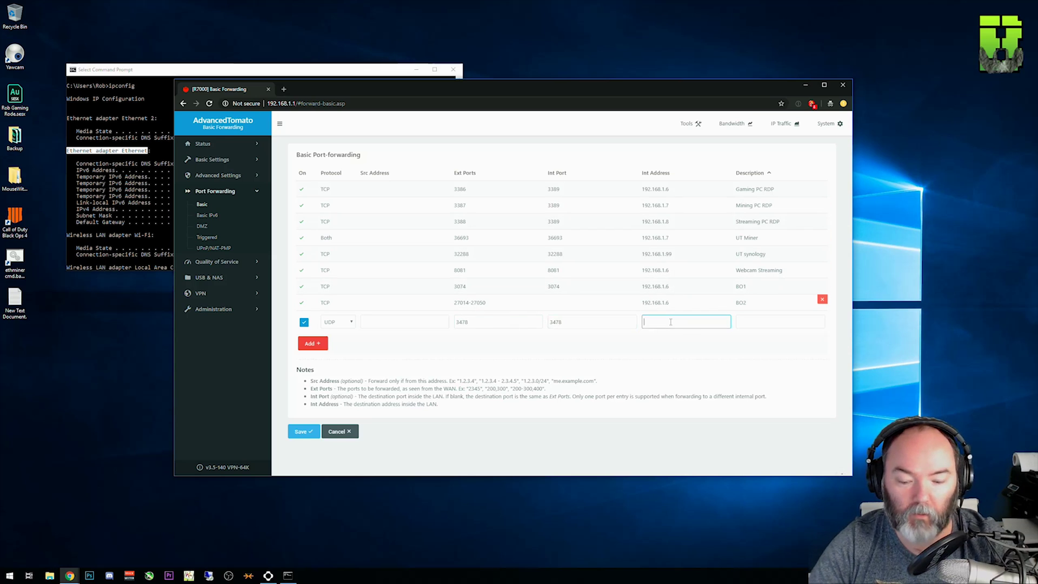
pyautogui.write('192.168.1.6')
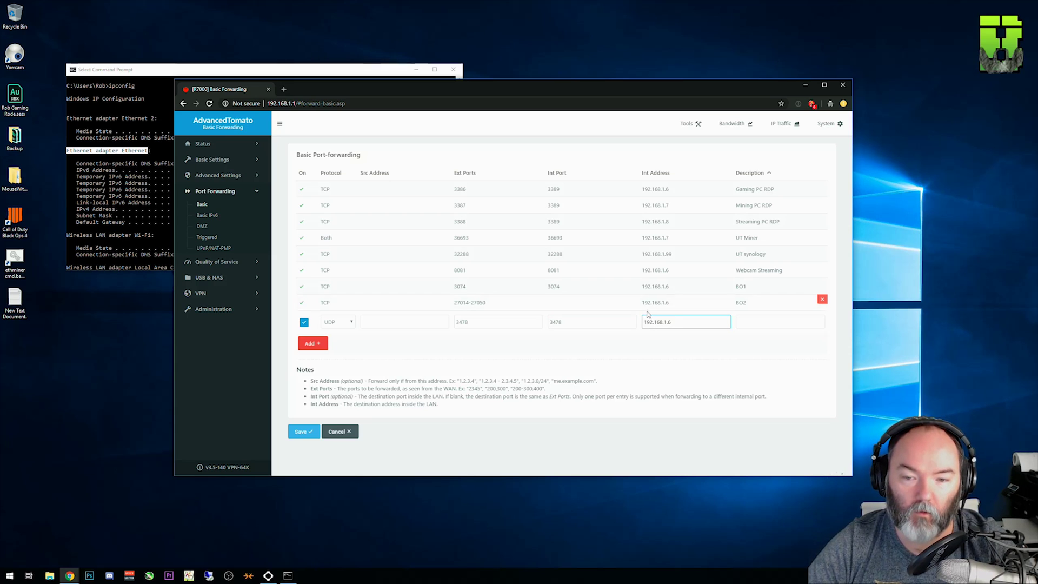
pyautogui.click(748, 322)
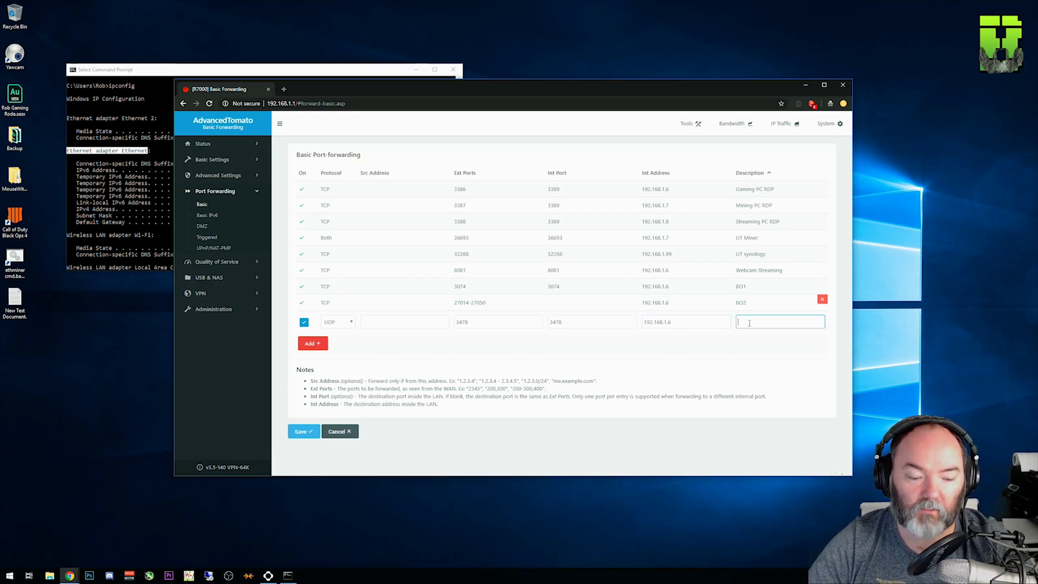
pyautogui.write('BO4')
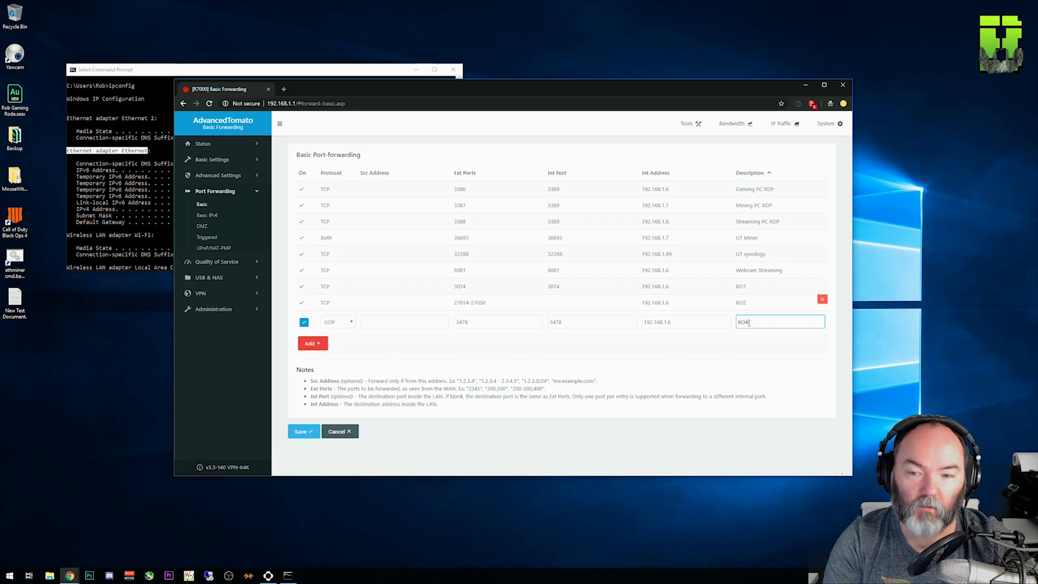
pyautogui.press('BackSpace')
pyautogui.write('3')
pyautogui.click(314, 344)
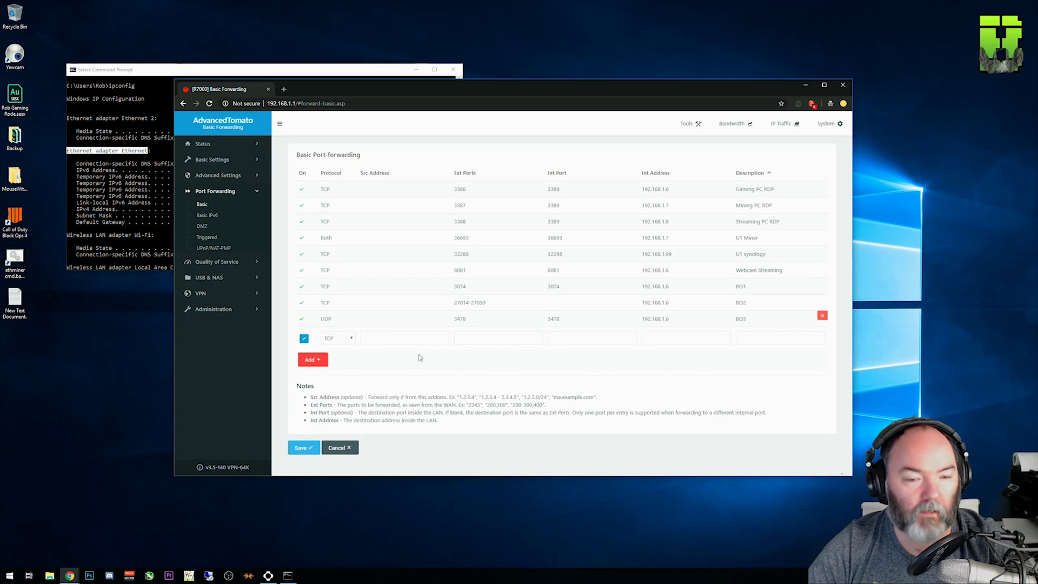
# Step: Start another UDP forwarding rule with the external port range 4379-4380, leaving the internal port blank
pyautogui.click(349, 340)
pyautogui.click(340, 357)
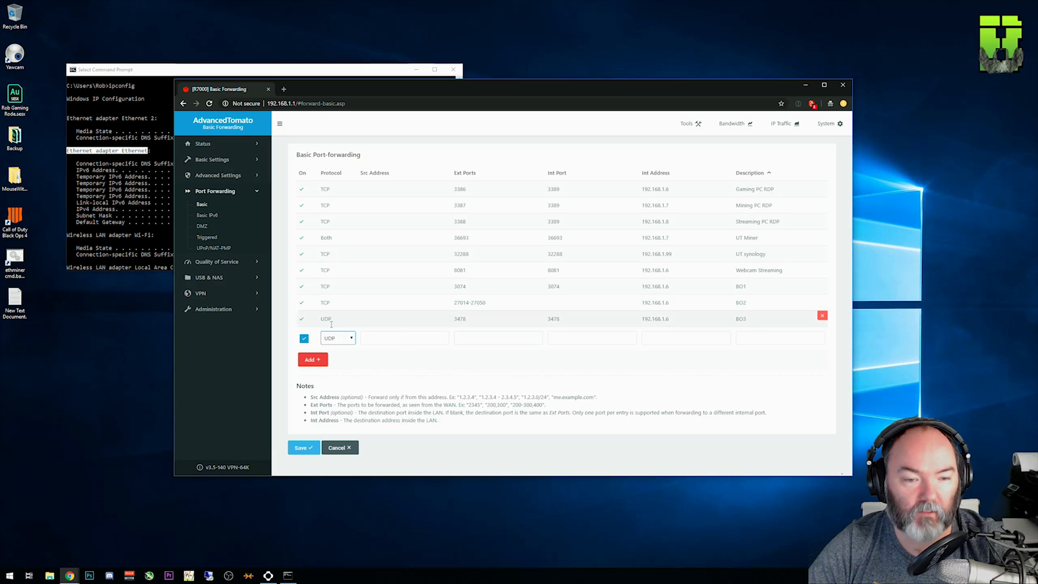
pyautogui.press('Tab')
pyautogui.click(484, 340)
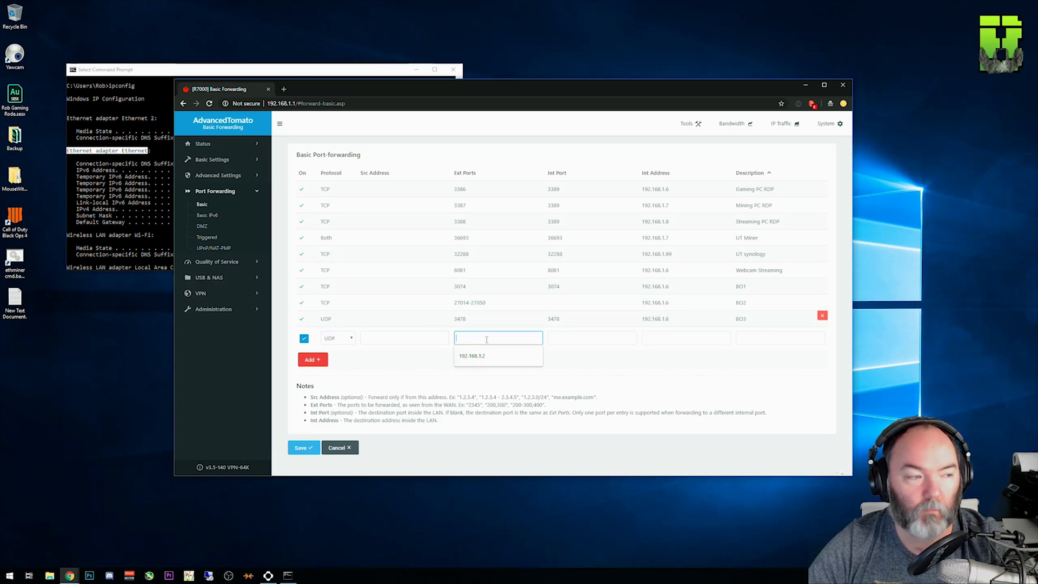
pyautogui.write('4379')
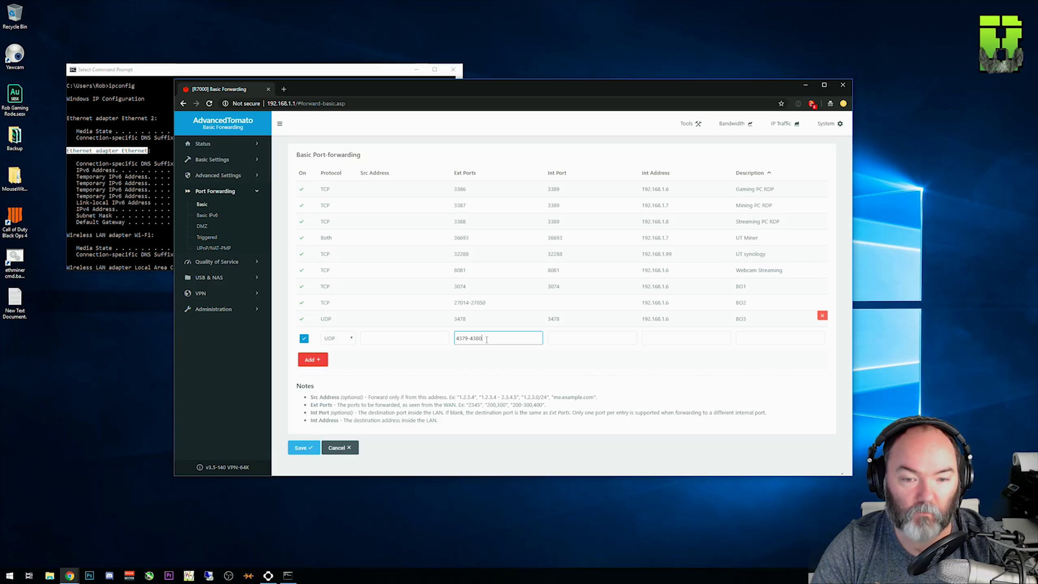
pyautogui.write('-4380')
pyautogui.click(545, 339)
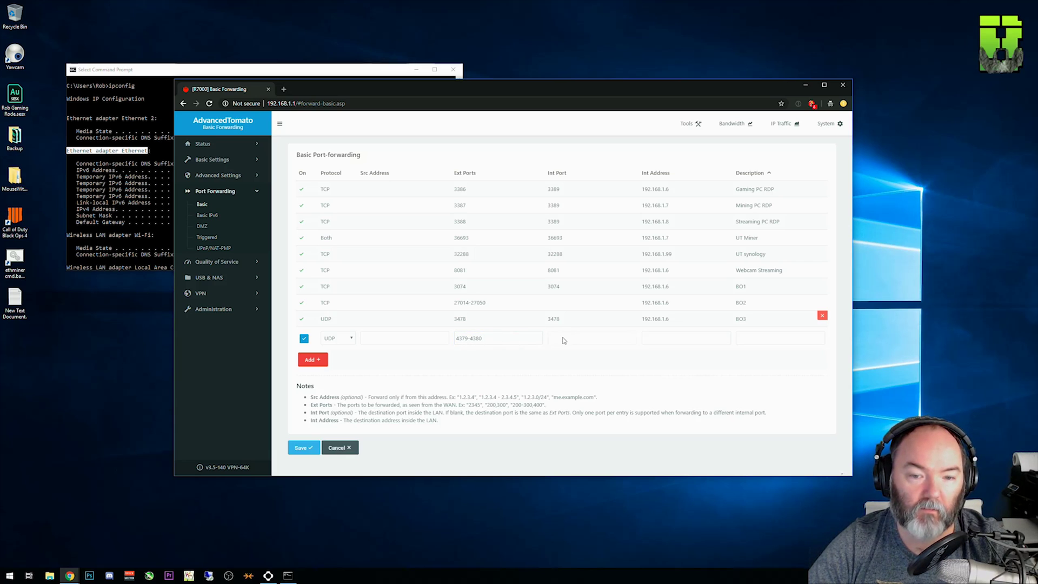
# Step: Give the 4379-4380 rule the internal address 192.168.1.6 and description BO4, and add it to the list
pyautogui.click(694, 336)
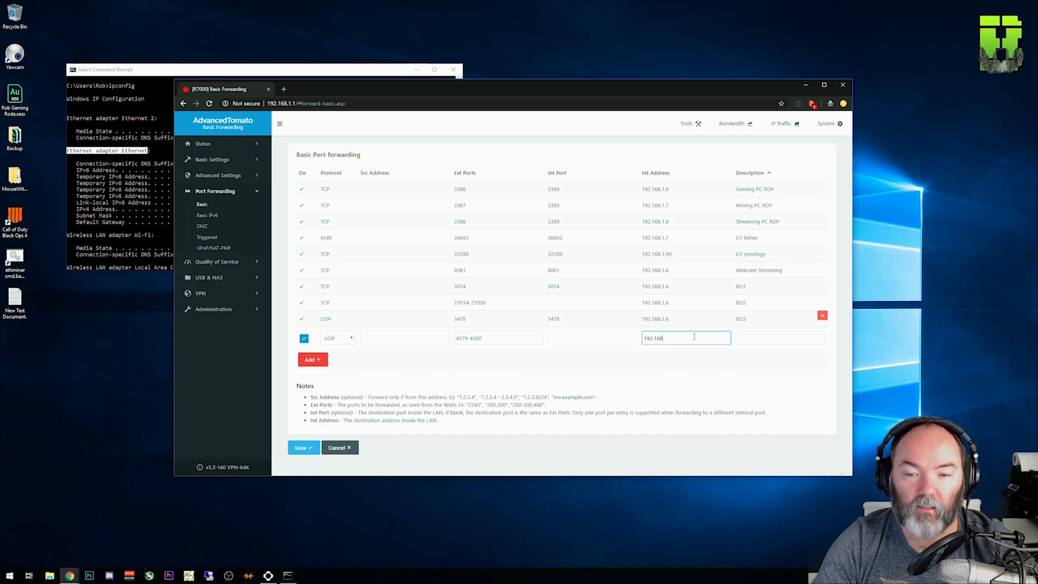
pyautogui.press('Tab')
pyautogui.write('BO4')
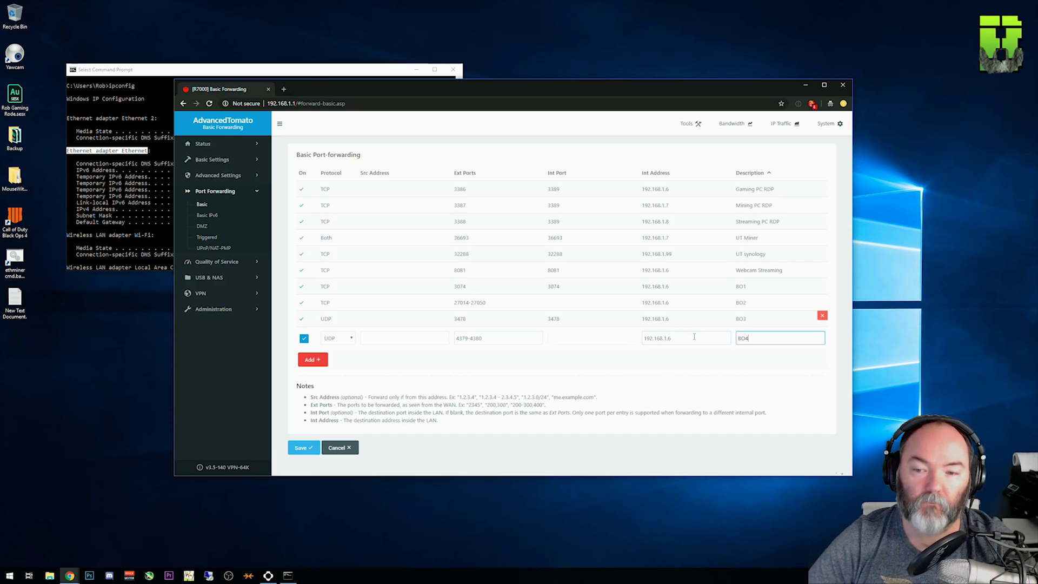
pyautogui.click(314, 360)
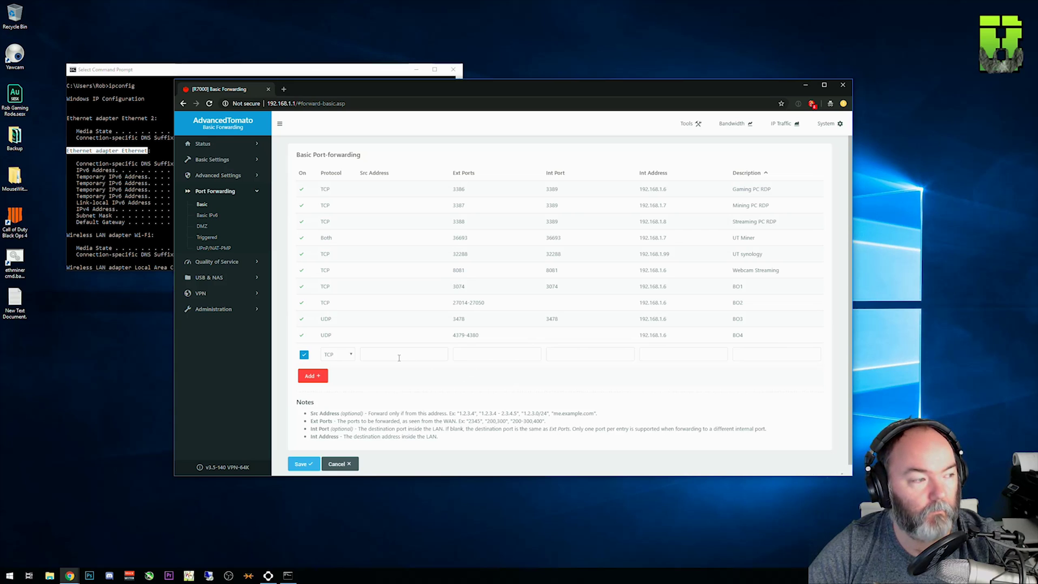
pyautogui.click(467, 355)
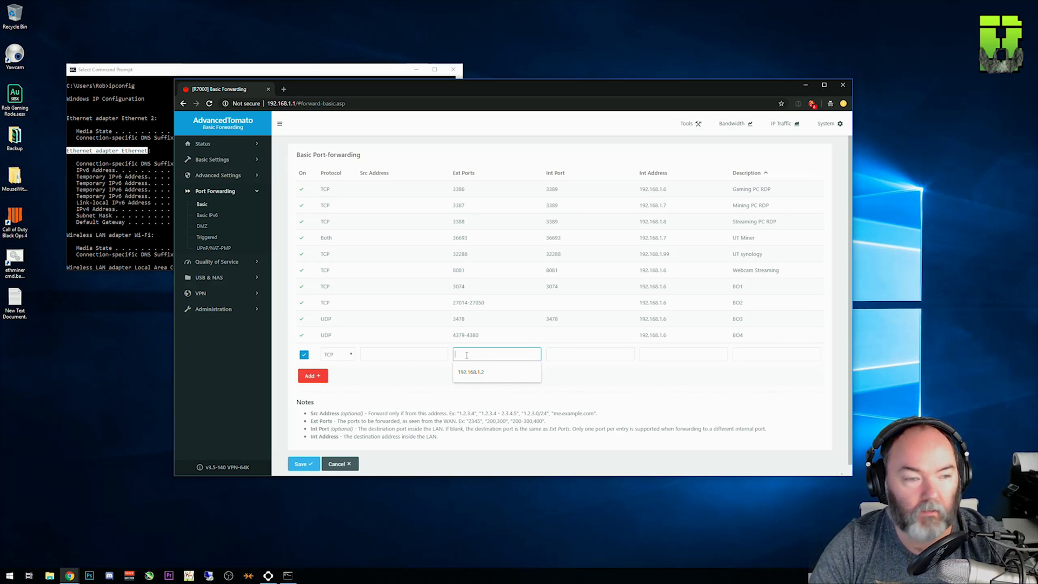
pyautogui.write('27000')
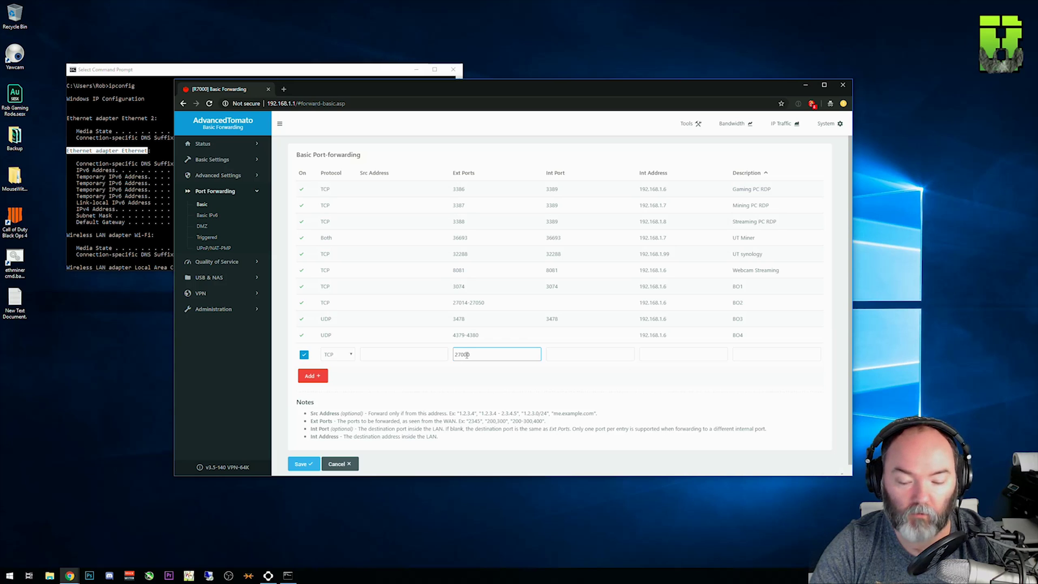
pyautogui.write('-2703')
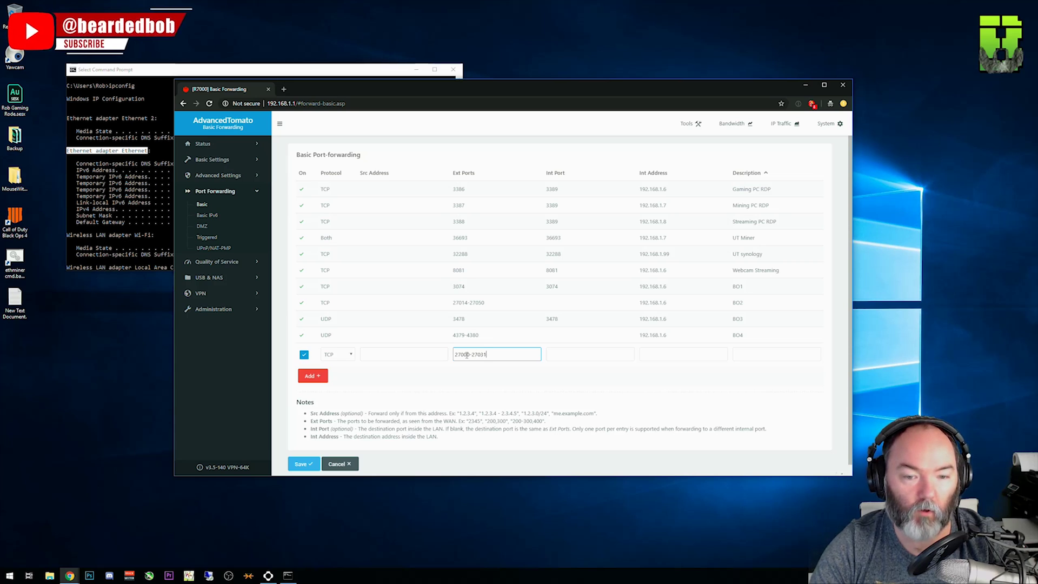
pyautogui.write('1')
pyautogui.click(477, 365)
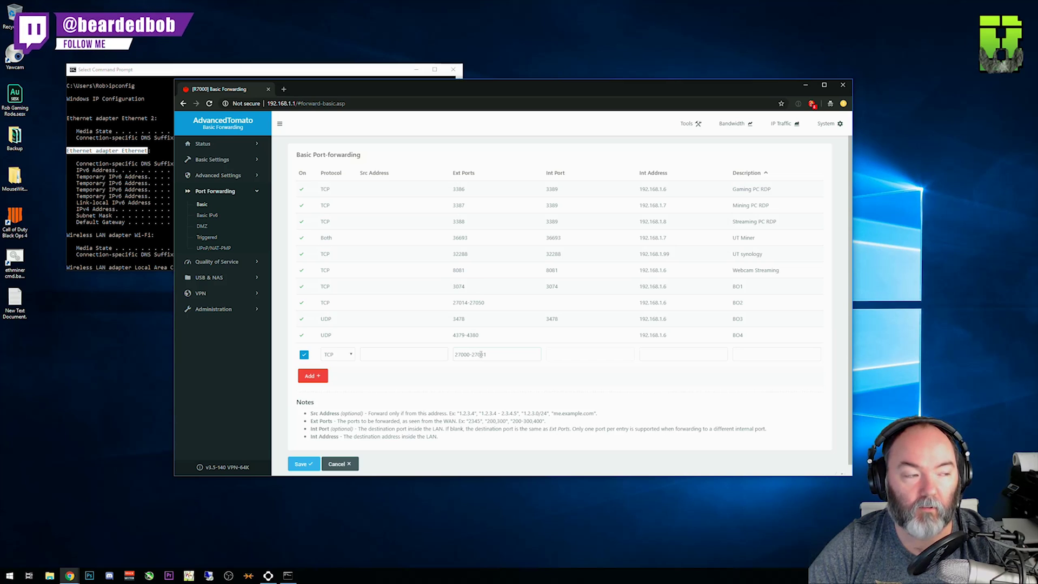
pyautogui.click(658, 352)
pyautogui.write('1')
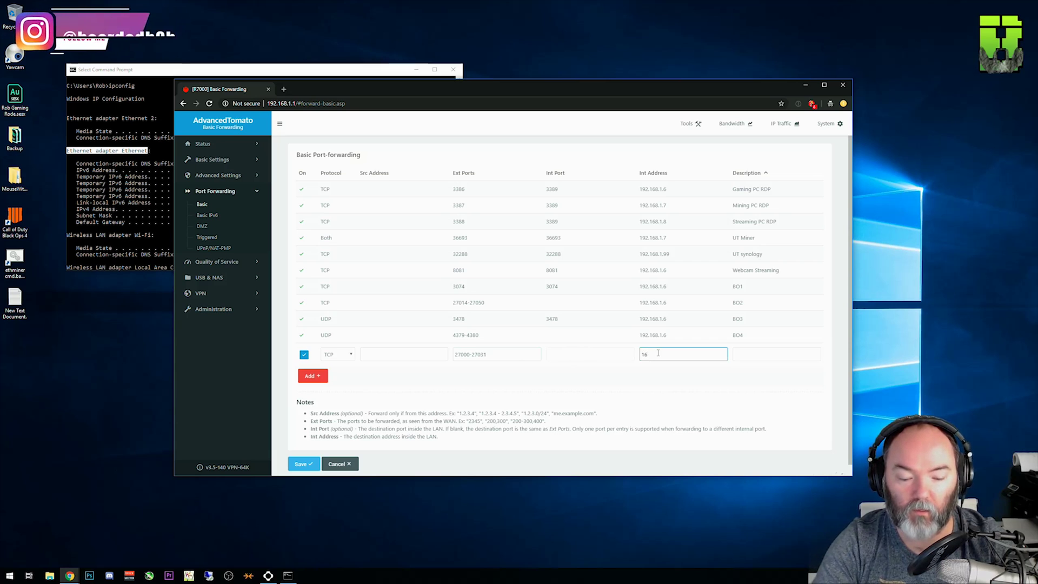
pyautogui.write('92.168')
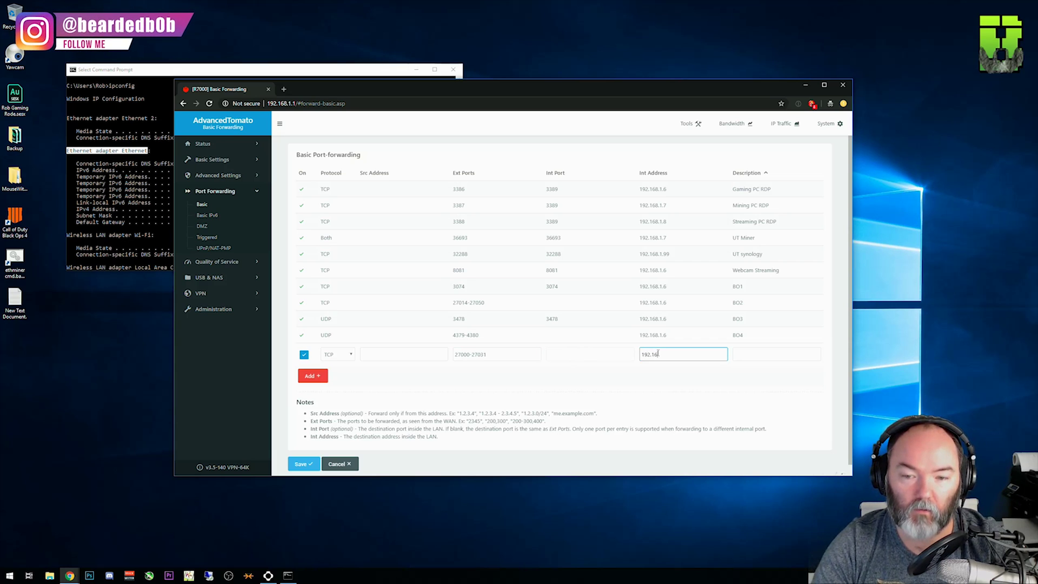
pyautogui.write('.1.6')
pyautogui.press('Tab')
pyautogui.write('BO5')
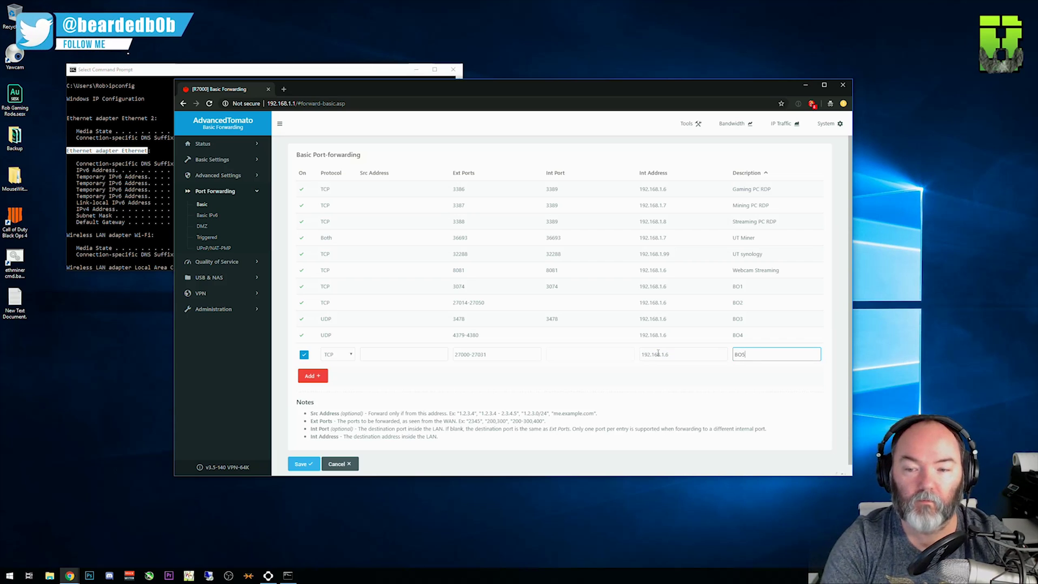
pyautogui.click(312, 375)
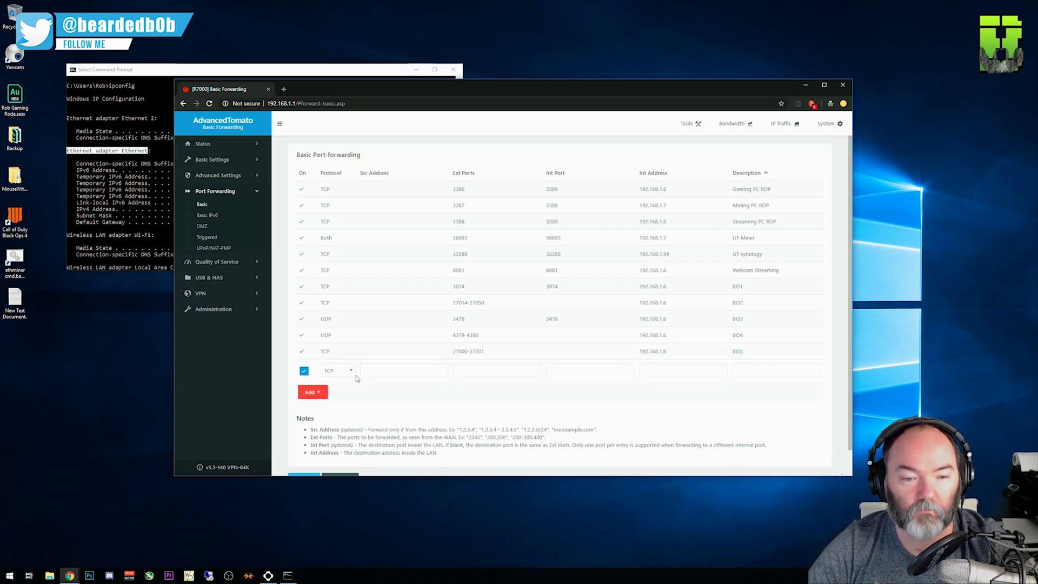
# Step: Change the protocol of the existing BO5 rule to UDP and accept the edit
pyautogui.click(328, 356)
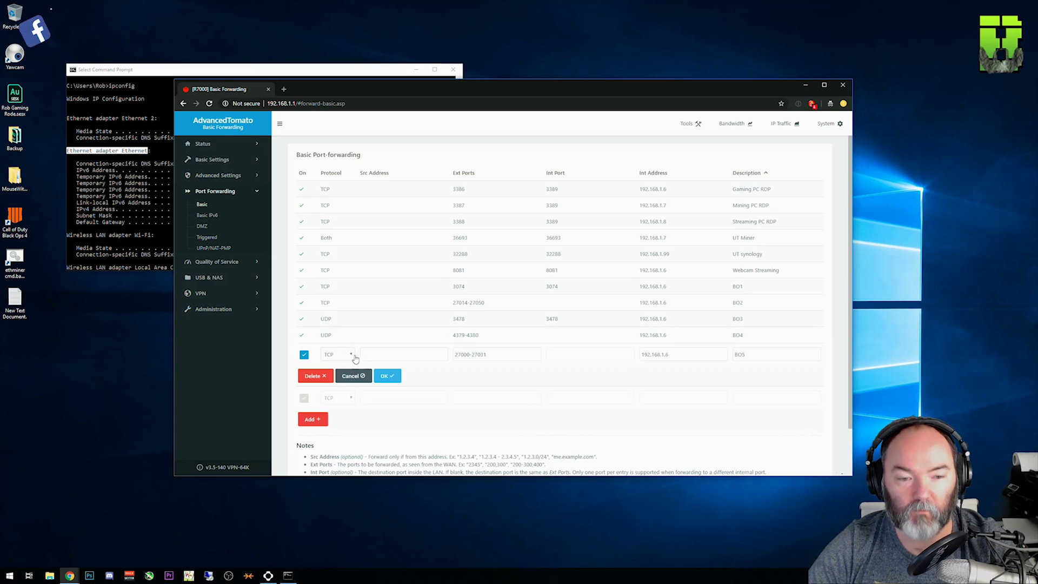
pyautogui.click(352, 354)
pyautogui.click(330, 372)
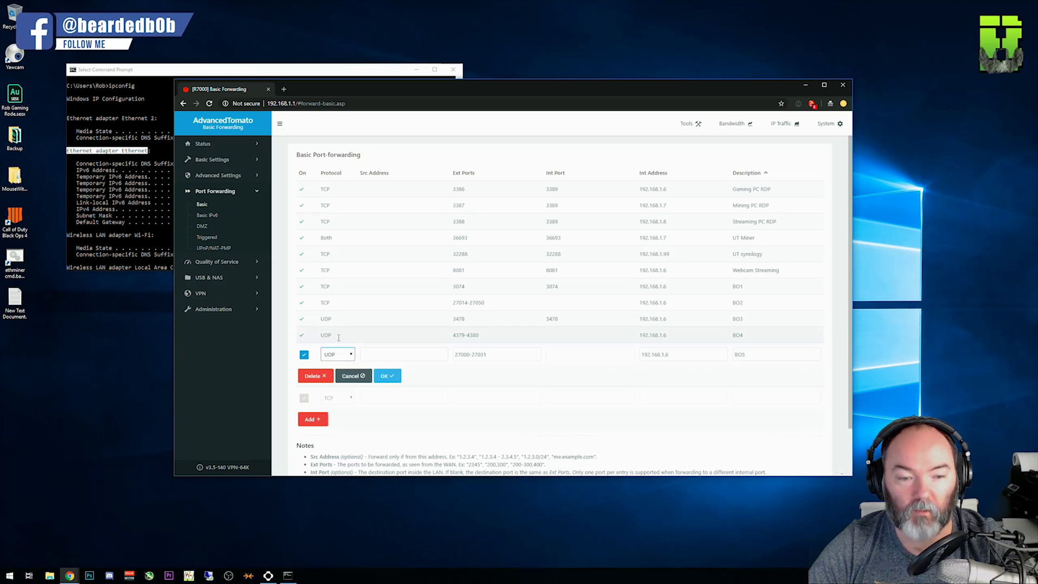
pyautogui.click(386, 375)
# Step: Start a new UDP forwarding rule with external port 27036 and internal port 27036
pyautogui.click(349, 373)
pyautogui.click(345, 389)
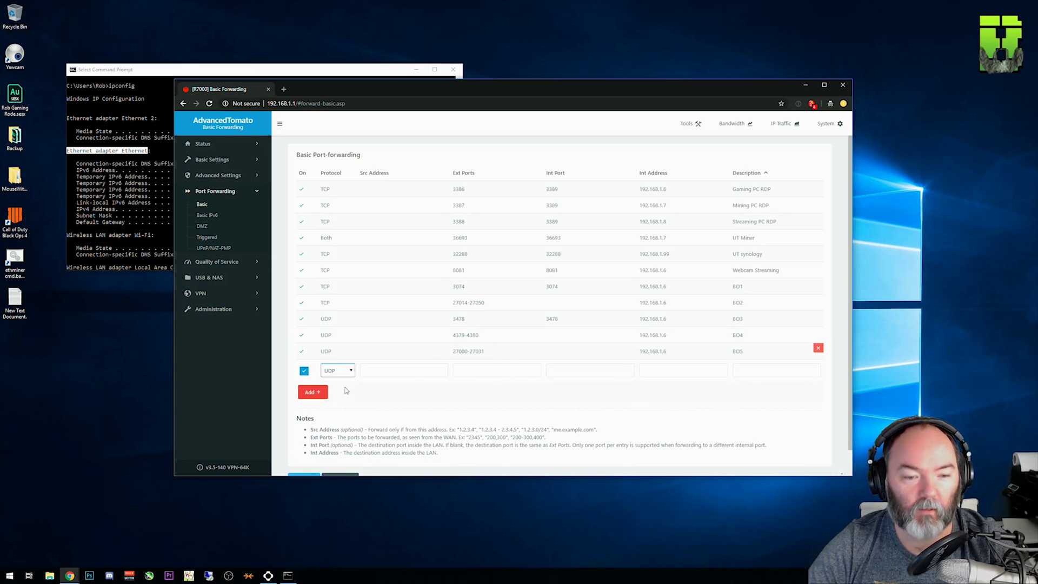
pyautogui.click(486, 371)
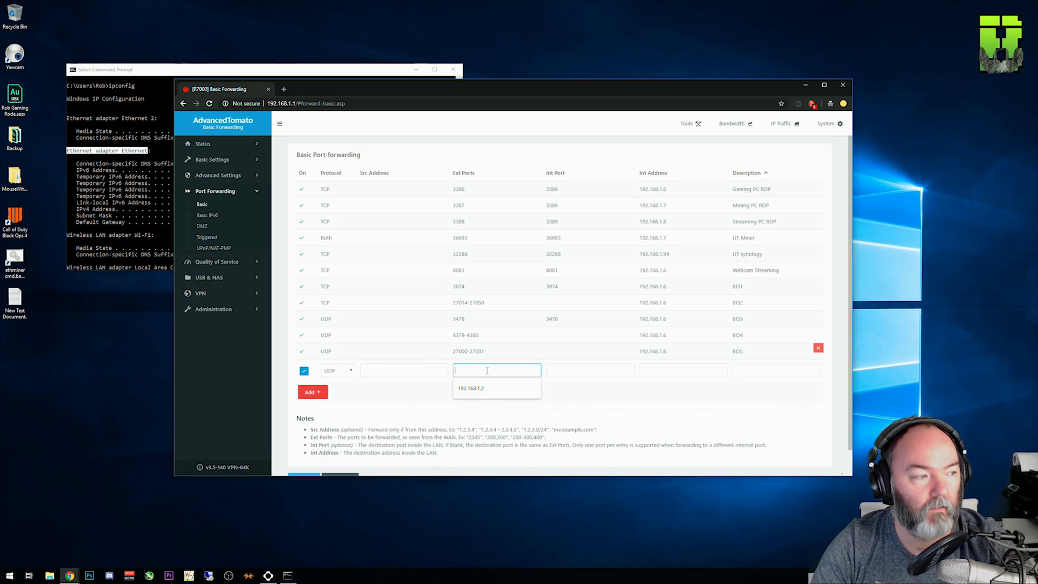
pyautogui.write('27036')
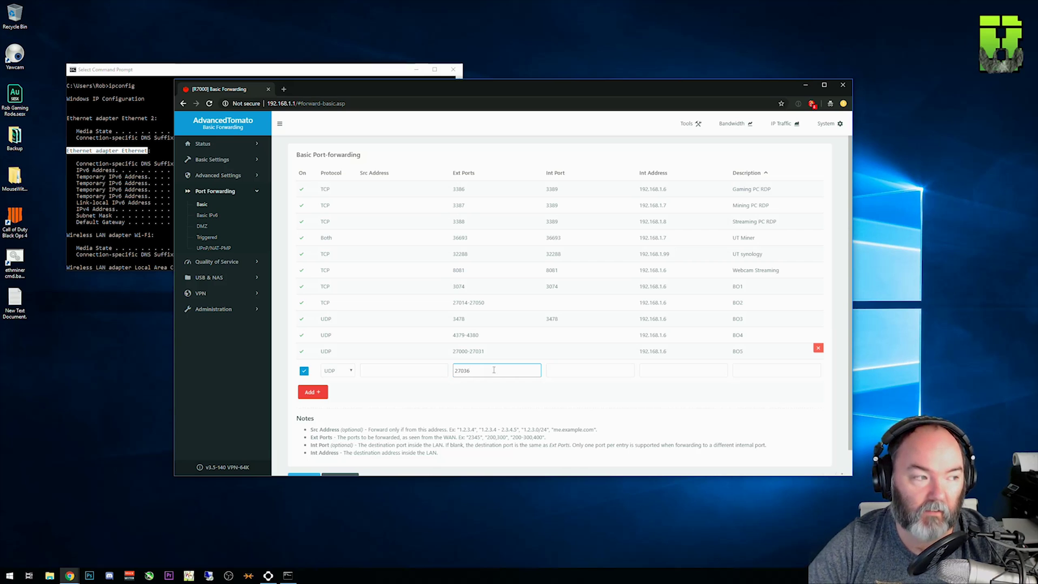
pyautogui.click(579, 371)
pyautogui.write('27')
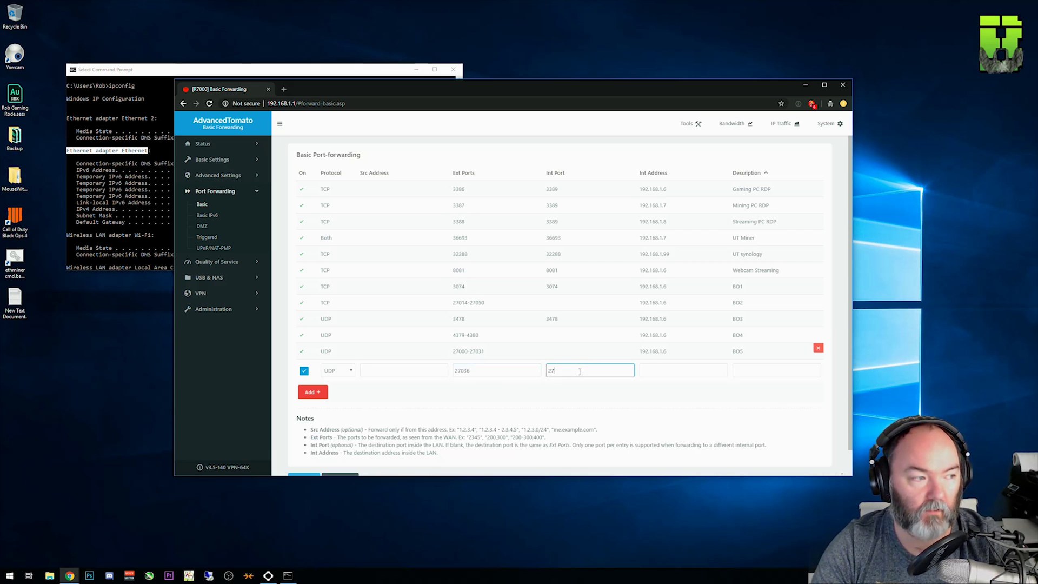
pyautogui.write('036')
# Step: Assign internal address 192.168.1.6 and description BO6 to the port 27036 rule, and add it to the list
pyautogui.click(650, 372)
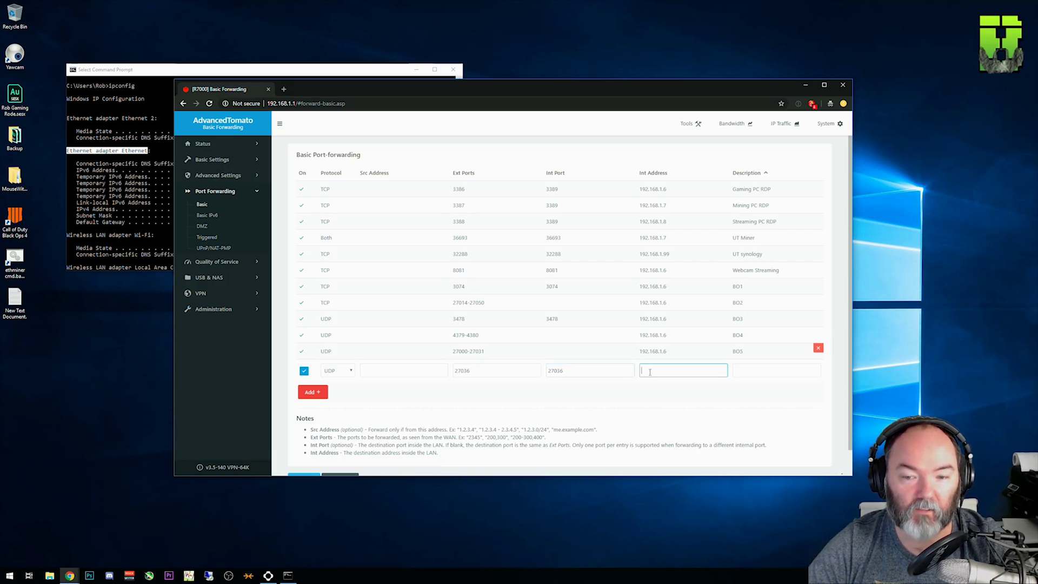
pyautogui.write('192.168.1.6')
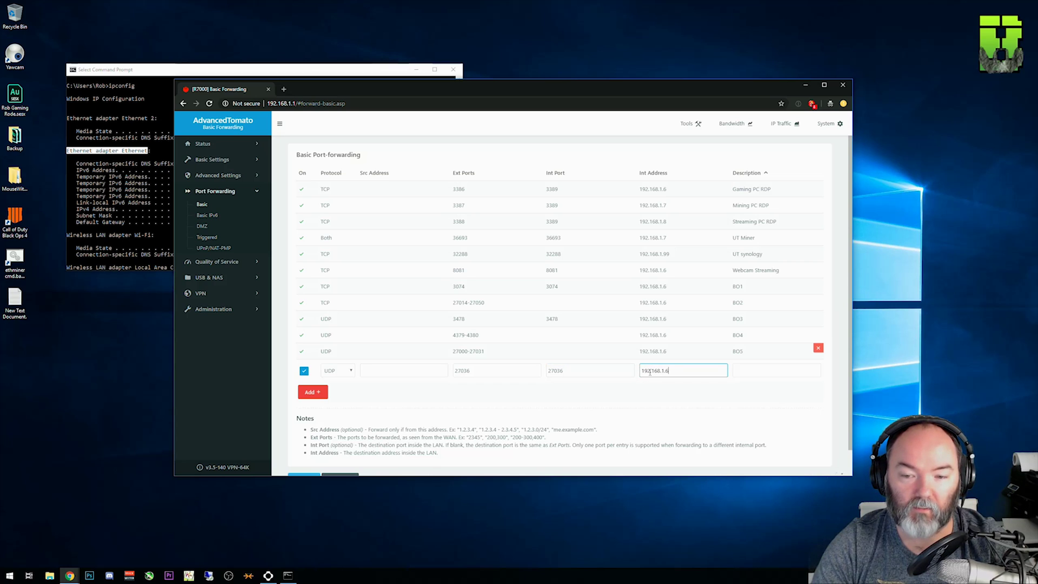
pyautogui.press('Tab')
pyautogui.write('BO6')
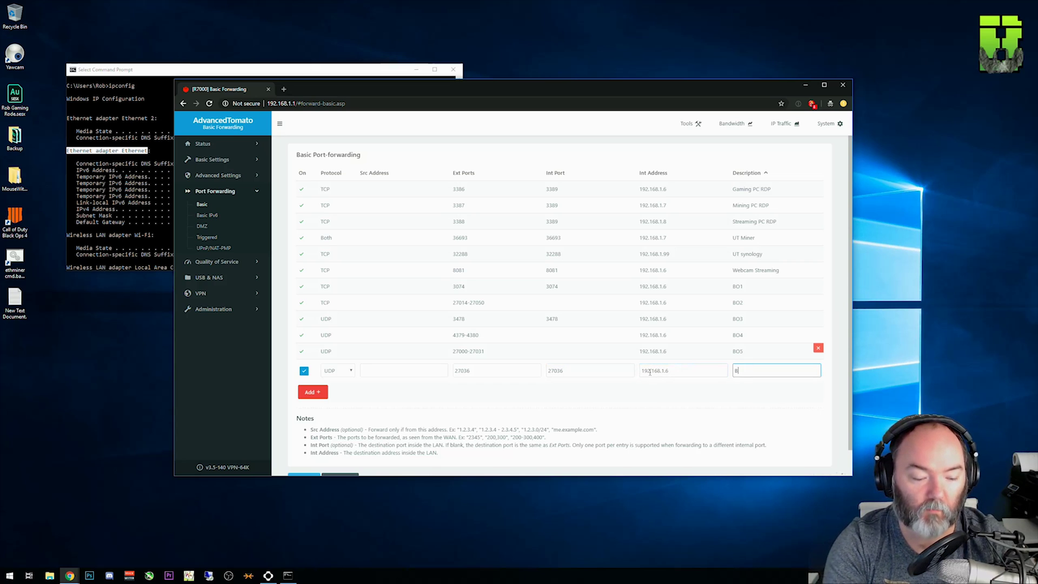
pyautogui.click(312, 392)
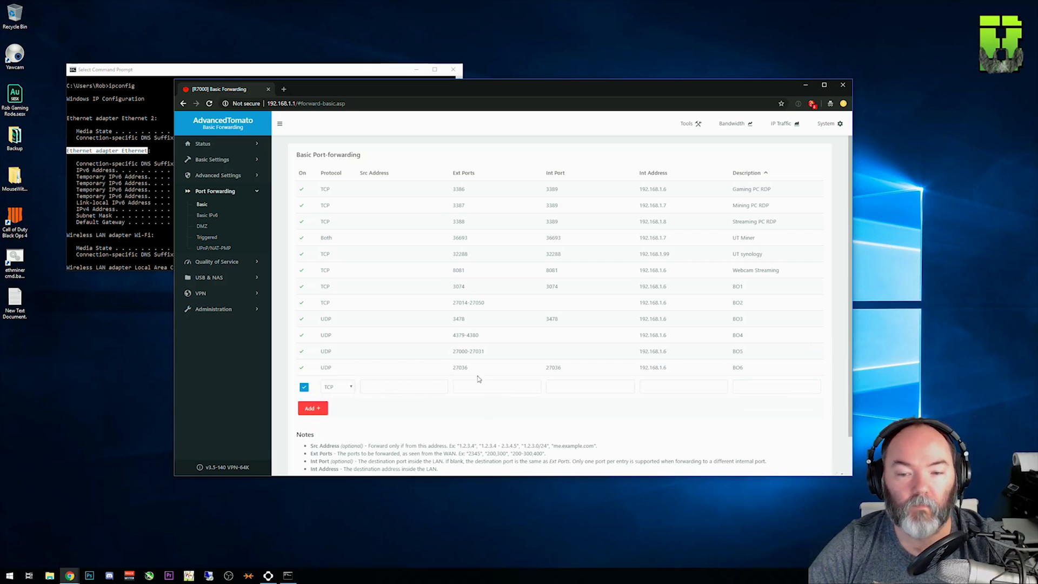
# Step: Save the port-forwarding settings and highlight the BO1 to BO6 rules in the table
pyautogui.scroll(-2, 398, 393)
pyautogui.click(303, 452)
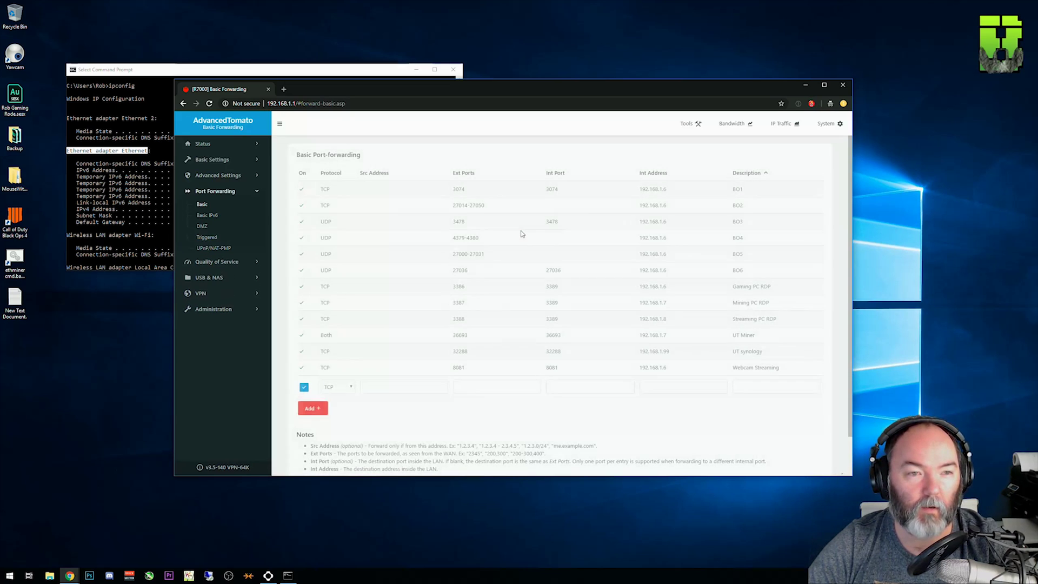
pyautogui.moveTo(751, 274); pyautogui.dragTo(316, 189)
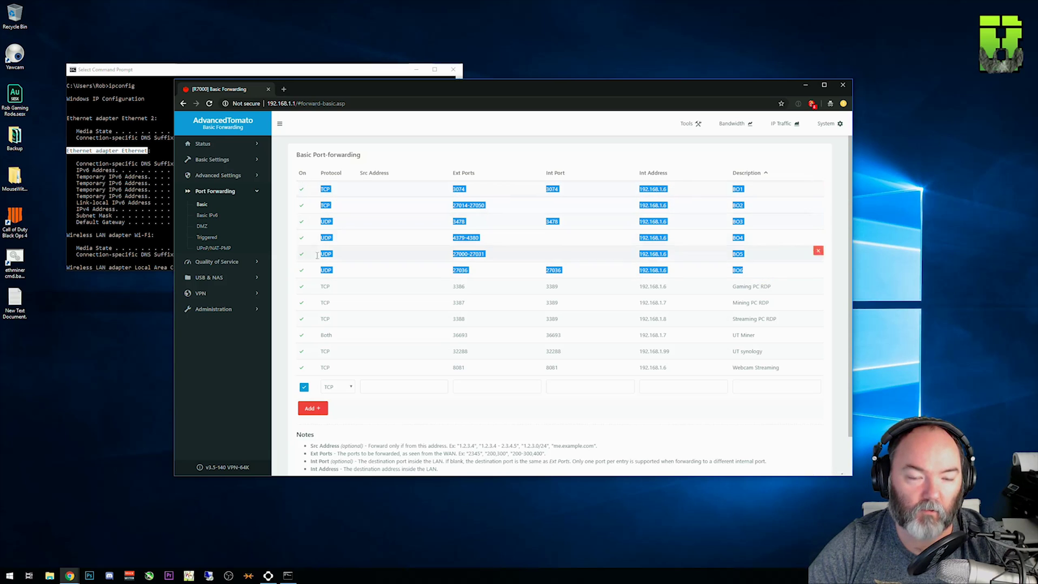